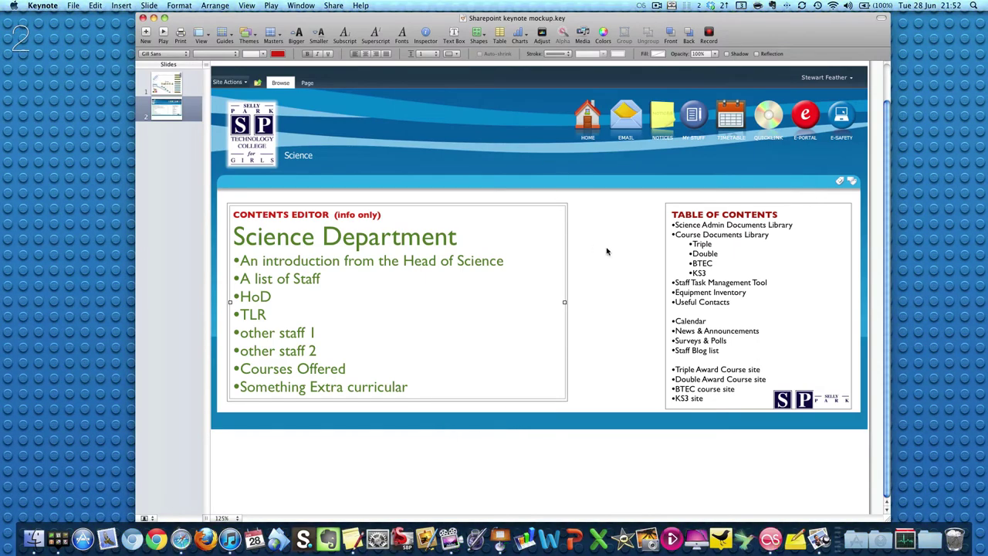
# Step: Switch to the Safari desktop and put the Science page into edit mode with Page > Edit Page
pyautogui.click(606, 251)
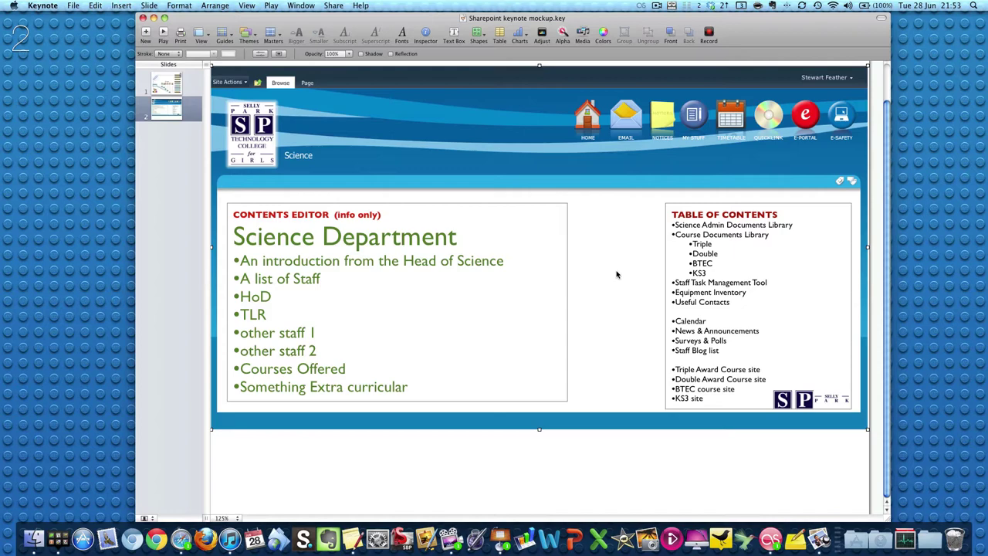
pyautogui.hotkey('ctrl', 'Left')
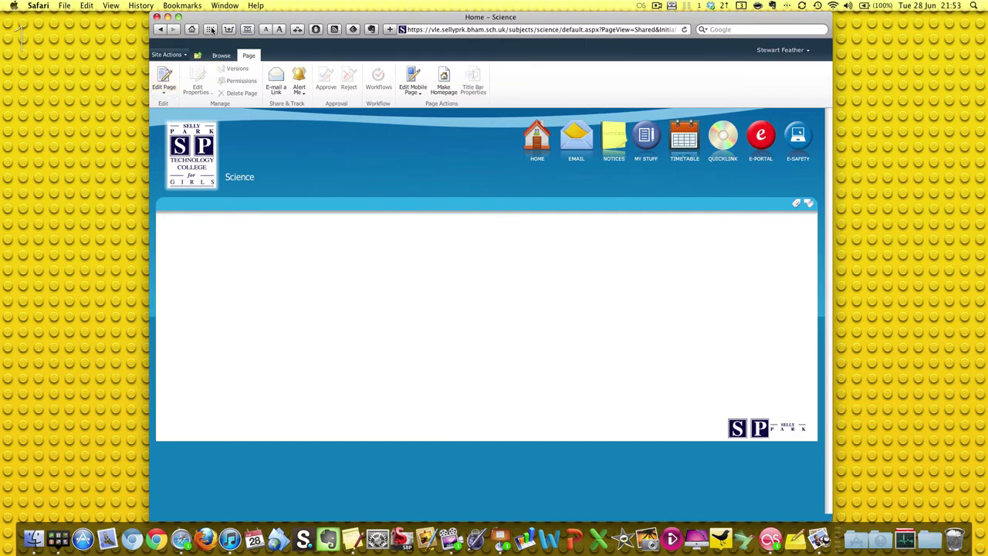
pyautogui.click(185, 56)
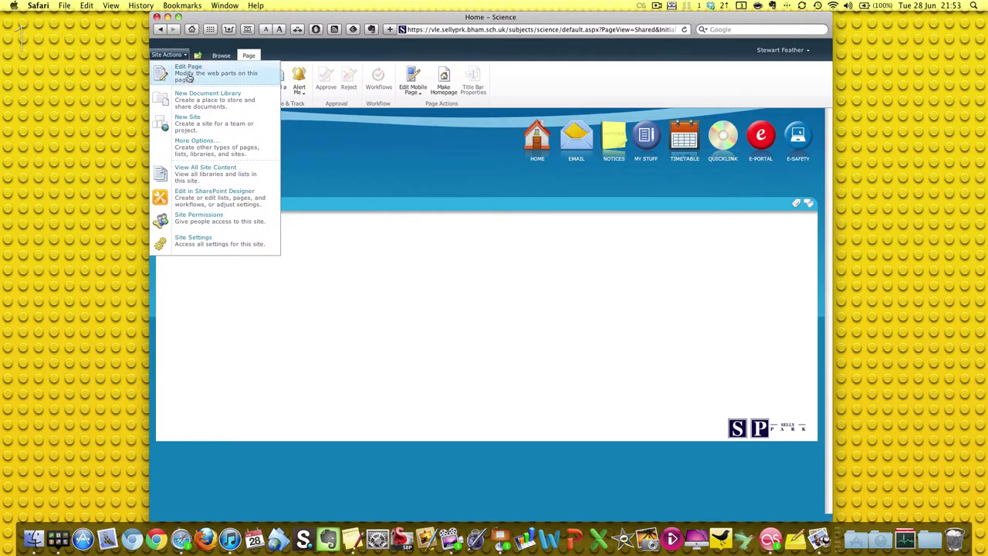
pyautogui.click(296, 48)
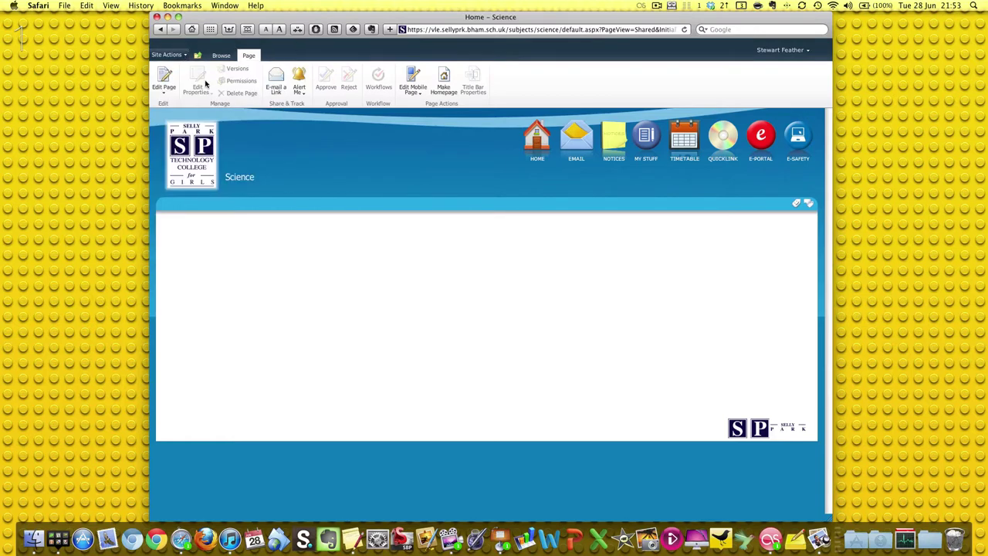
pyautogui.click(164, 80)
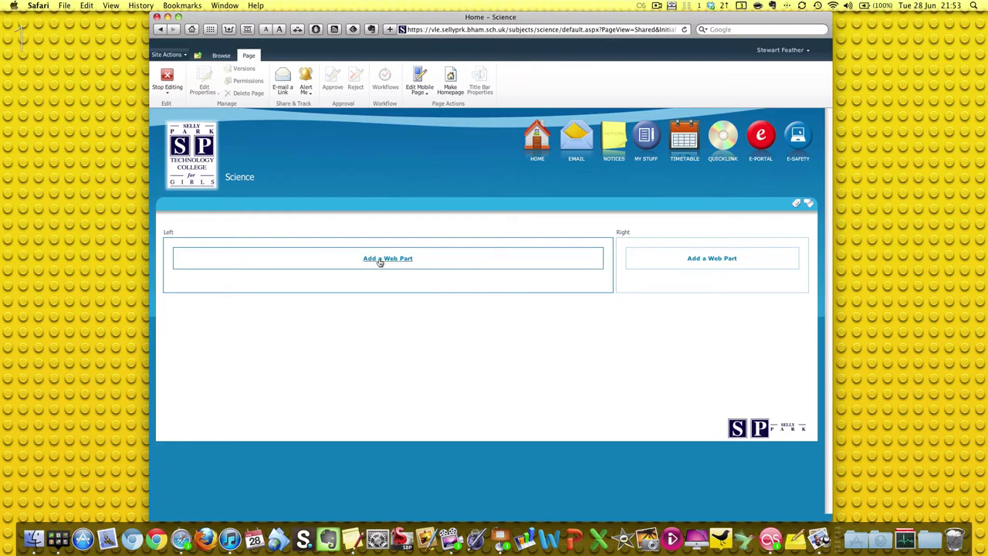
# Step: Insert the Media and Content > Content Editor web part into the Left zone
pyautogui.click(379, 261)
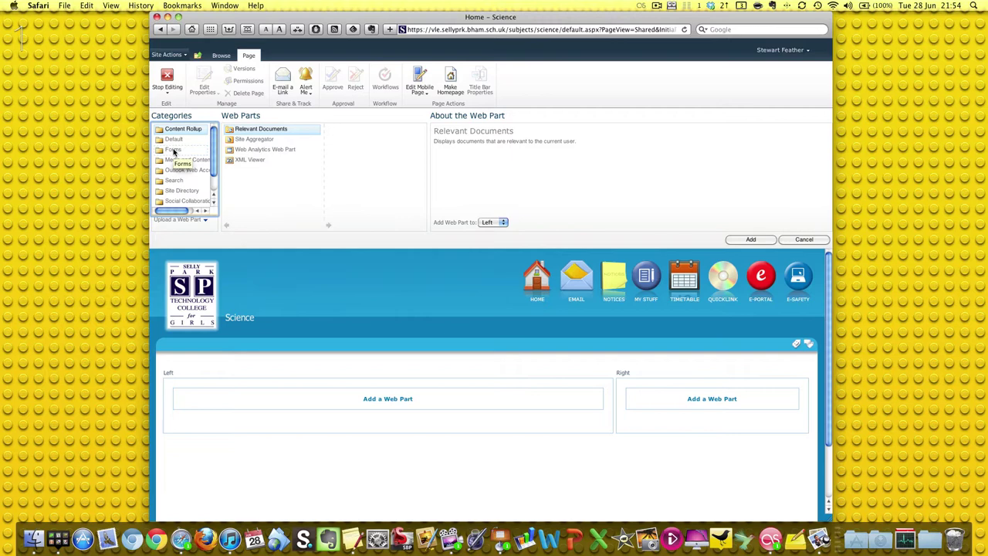
pyautogui.click(173, 151)
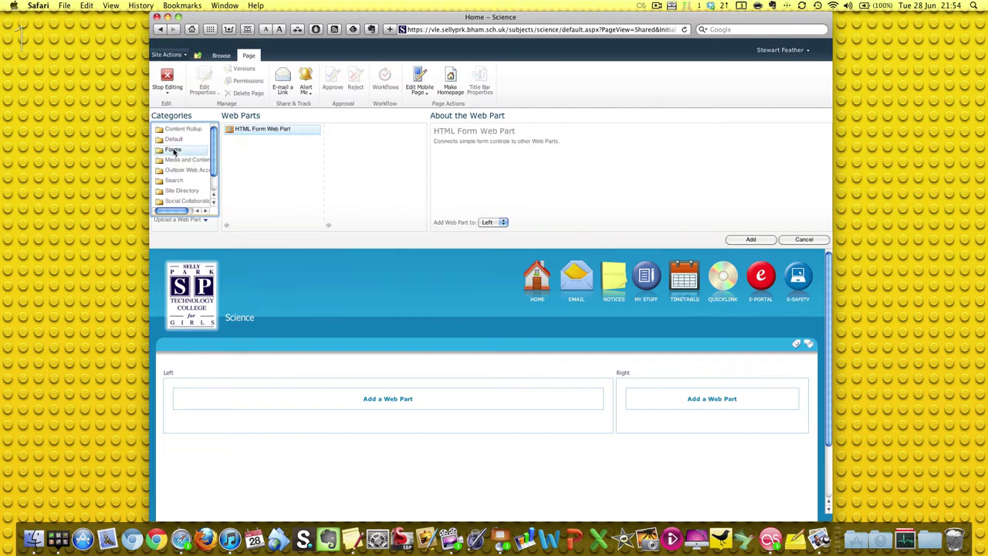
pyautogui.click(177, 159)
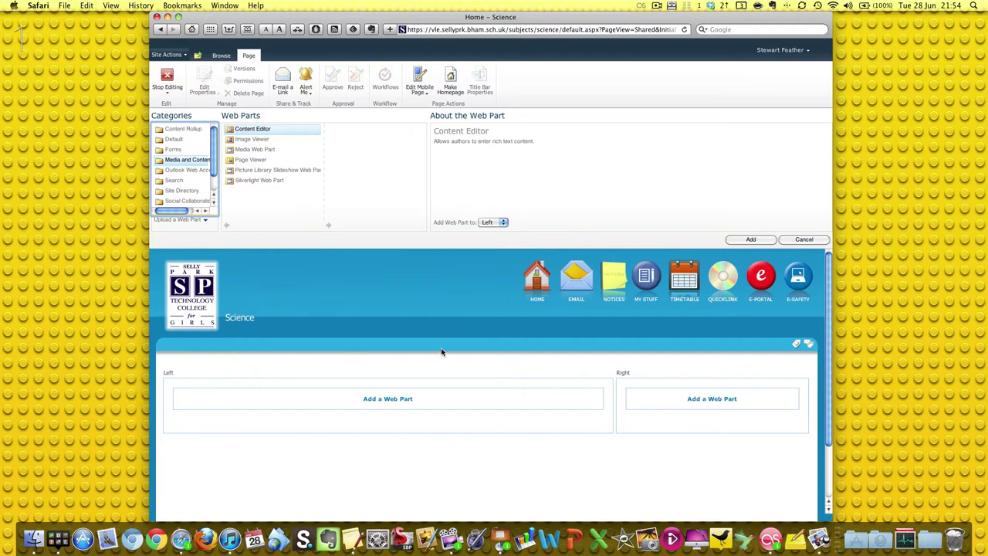
pyautogui.click(745, 242)
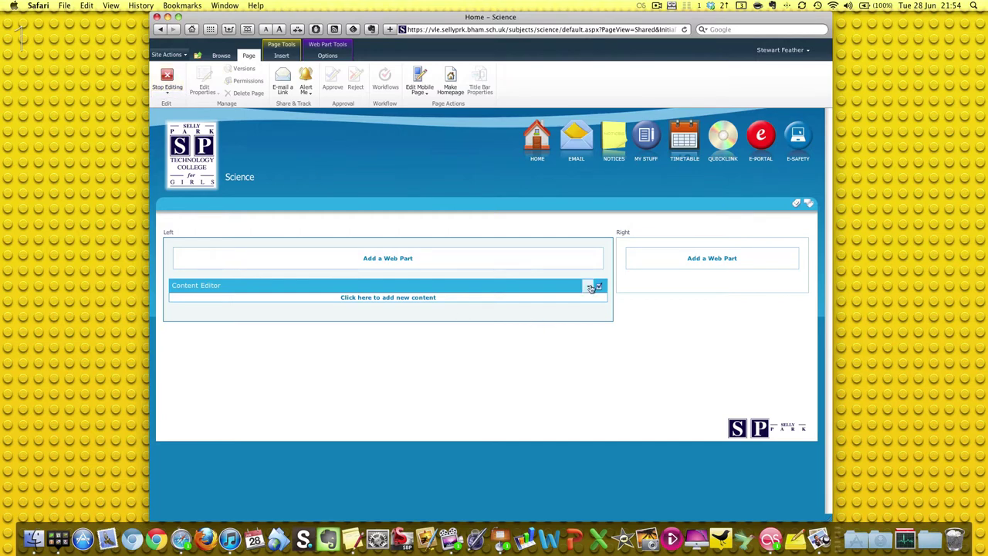
# Step: Change the Content Editor web part's Appearance title to 'Welome to Science' and apply it
pyautogui.click(589, 288)
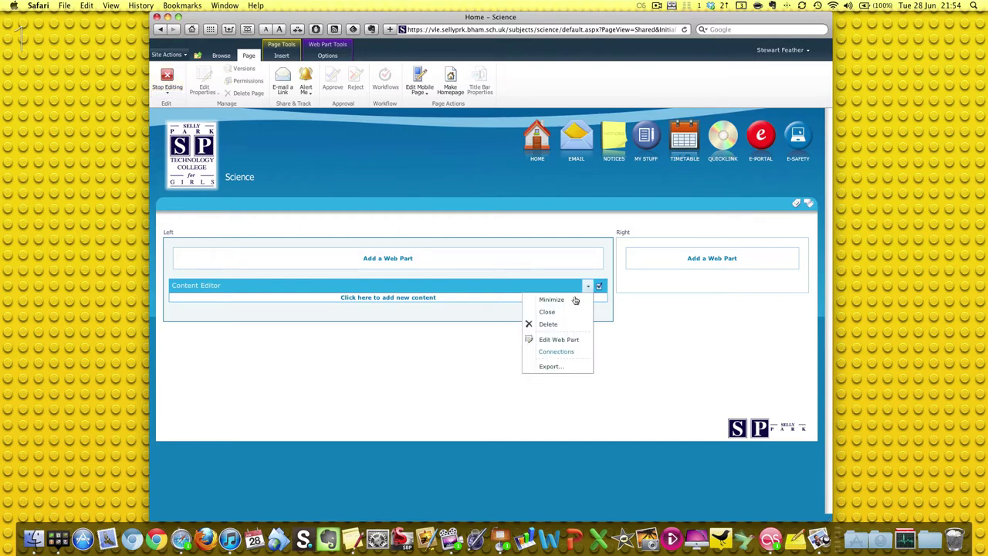
pyautogui.click(560, 340)
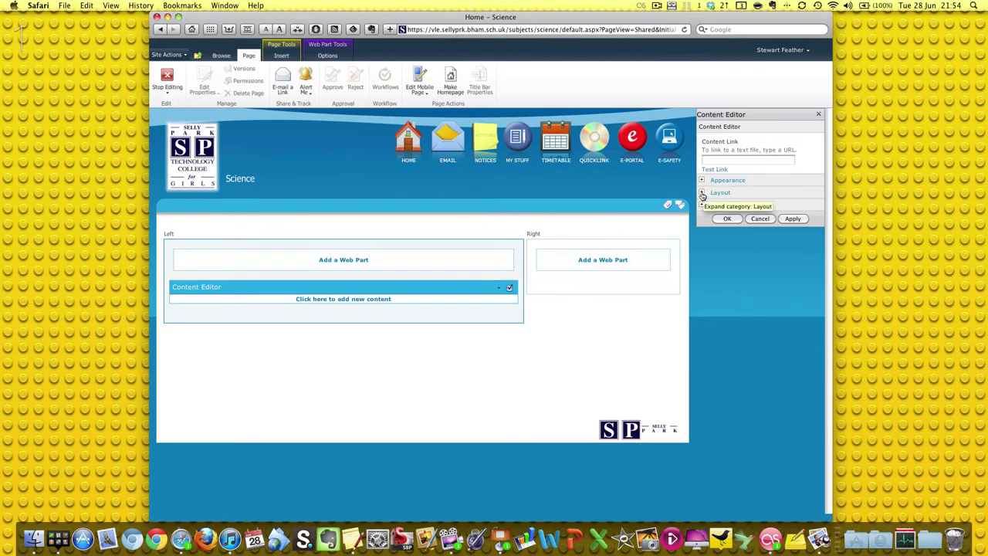
pyautogui.click(702, 179)
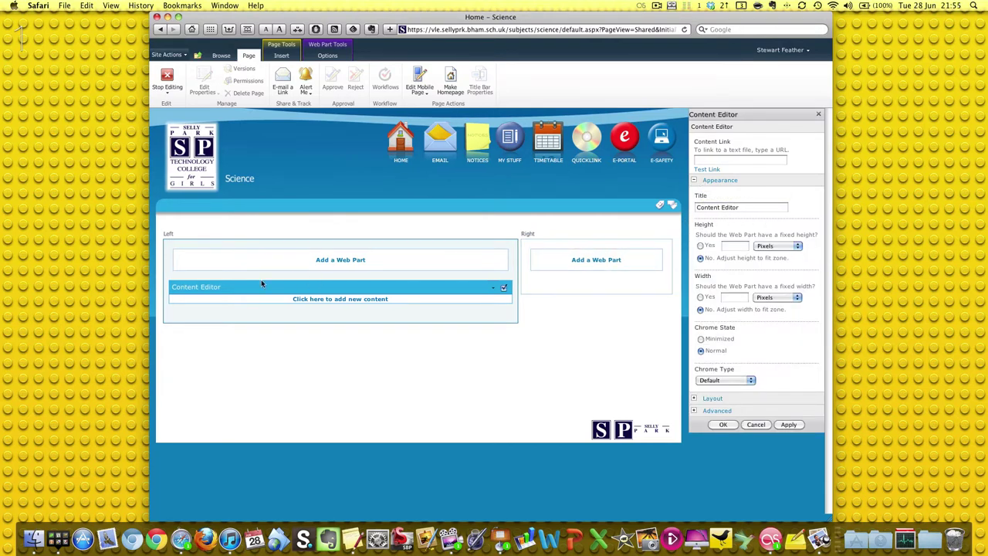
pyautogui.tripleClick(754, 207)
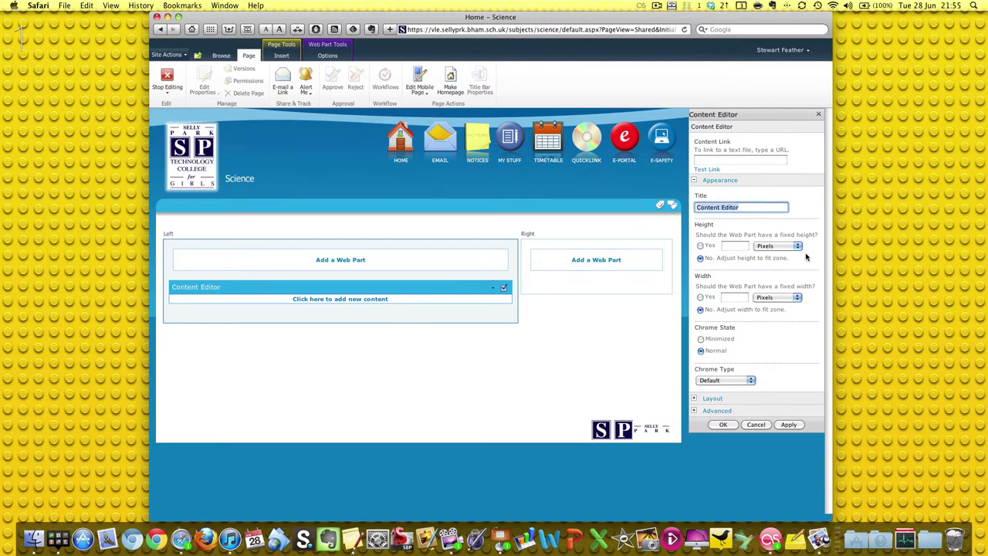
pyautogui.write('SCience')
pyautogui.press('BackSpace')
pyautogui.press('BackSpace')
pyautogui.press('BackSpace')
pyautogui.press('BackSpace')
pyautogui.press('BackSpace')
pyautogui.press('BackSpace')
pyautogui.write('Welome to Science')
pyautogui.click(787, 425)
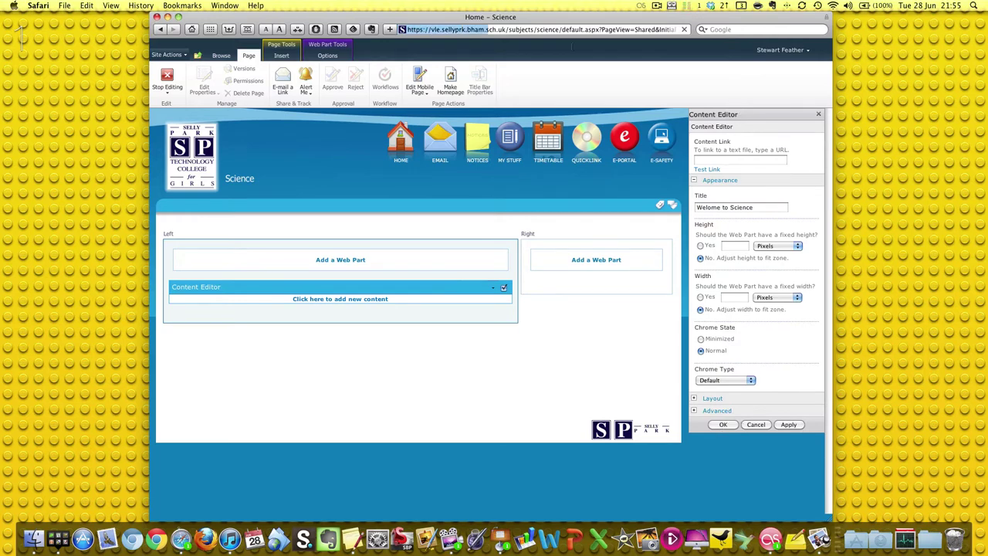
pyautogui.click(723, 426)
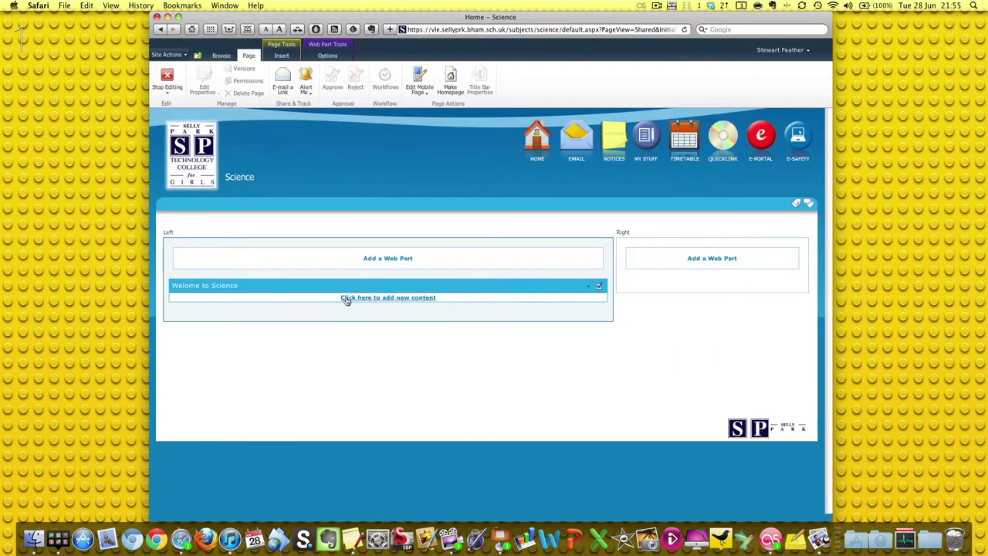
# Step: Open the web part's empty content area for writing, clearing a test 'Hi there'
pyautogui.click(391, 299)
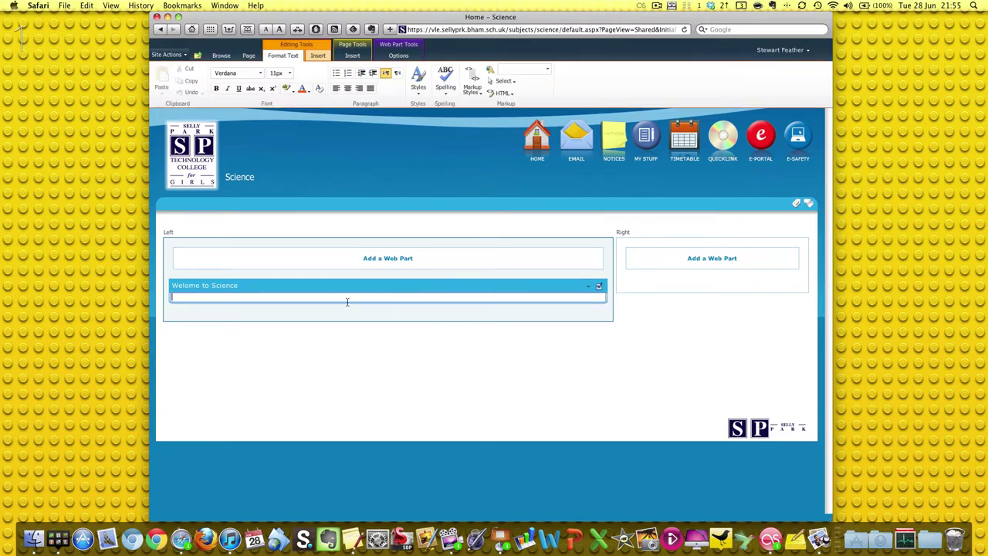
pyautogui.write('Hi there')
pyautogui.press('BackSpace')
pyautogui.press('BackSpace')
pyautogui.press('BackSpace')
pyautogui.press('BackSpace')
pyautogui.press('BackSpace')
pyautogui.press('BackSpace')
pyautogui.press('BackSpace')
pyautogui.press('BackSpace')
pyautogui.press('BackSpace')
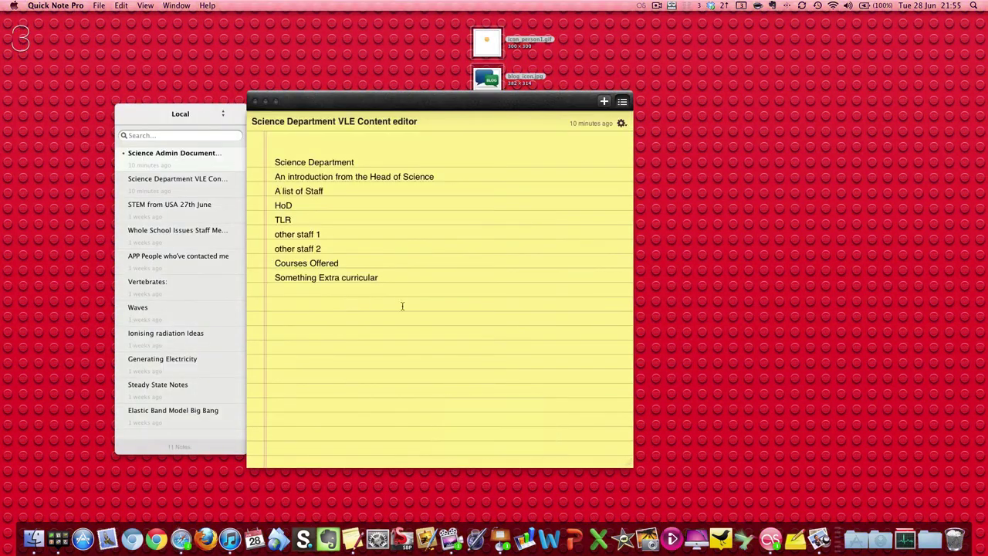
# Step: Copy the Science Department outline text from the Quick Note Pro note and return to Safari
pyautogui.moveTo(380, 280); pyautogui.dragTo(260, 164)
pyautogui.rightClick(306, 171)
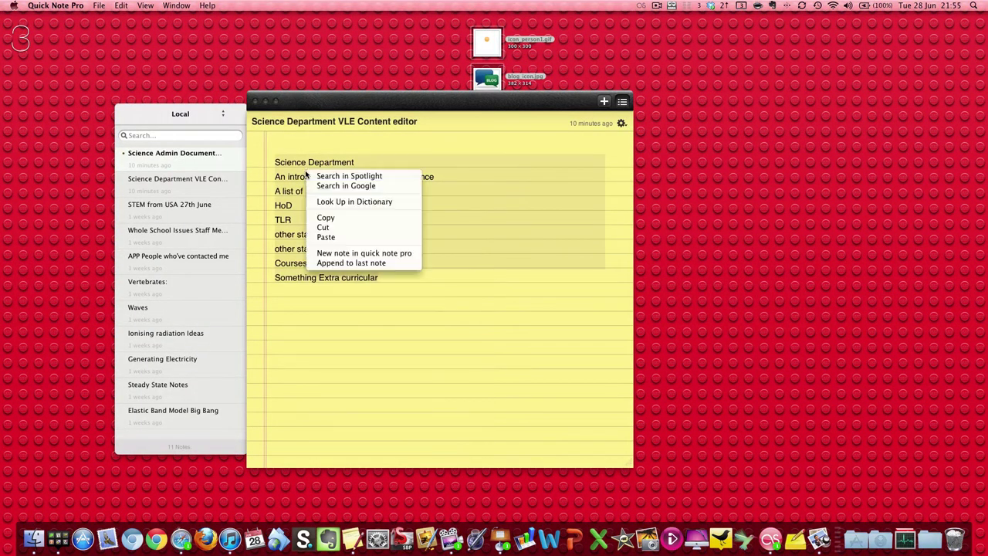
pyautogui.click(373, 222)
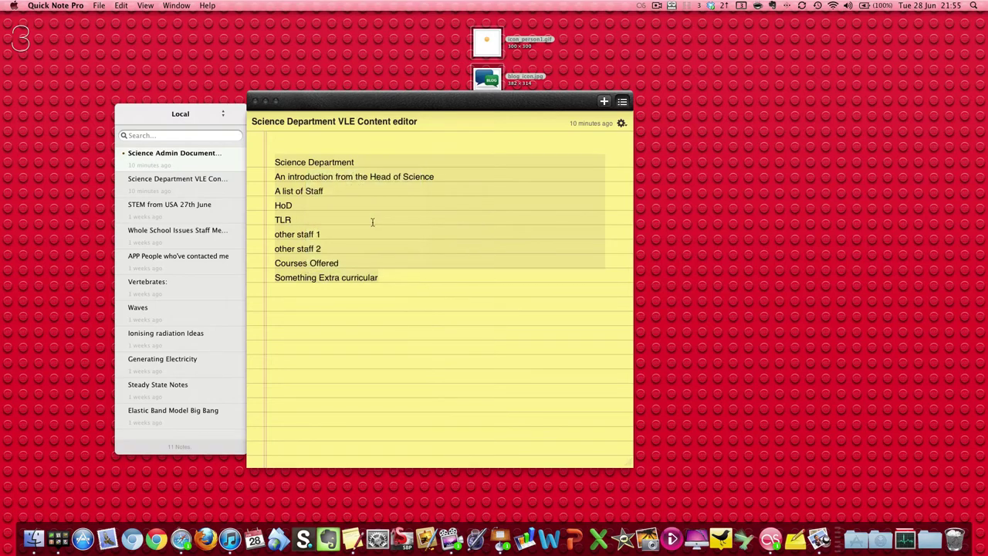
pyautogui.hotkey('ctrl', '2')
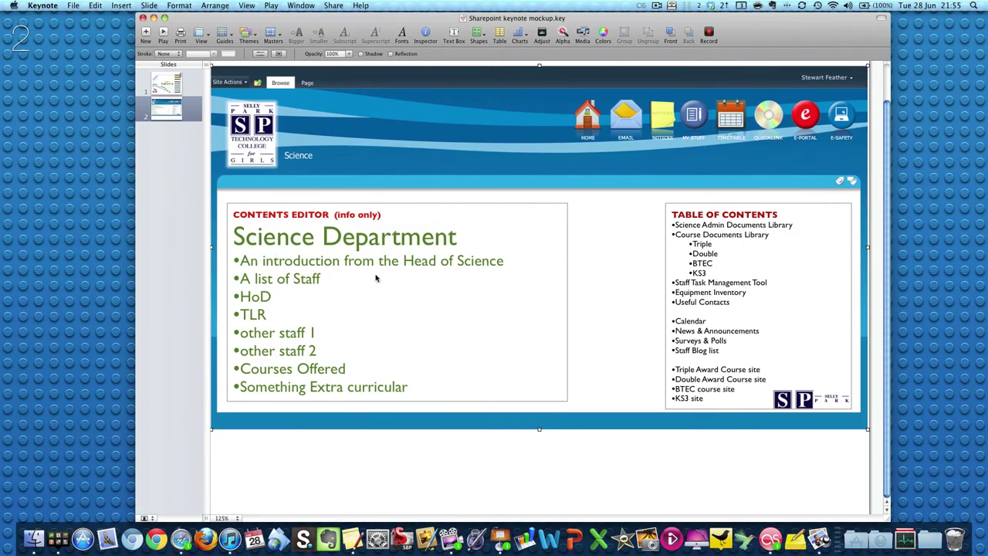
pyautogui.hotkey('ctrl', '1')
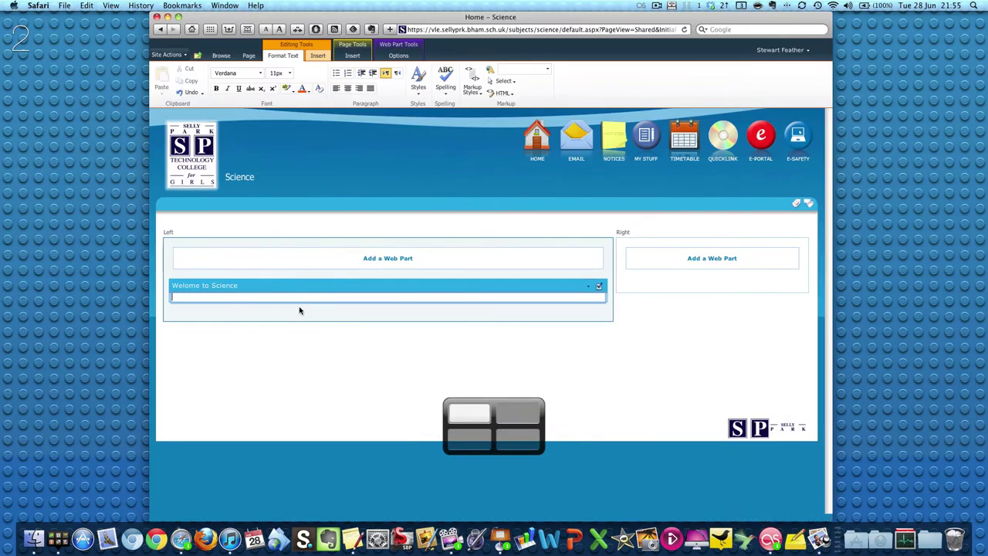
pyautogui.hotkey('ctrl', '3')
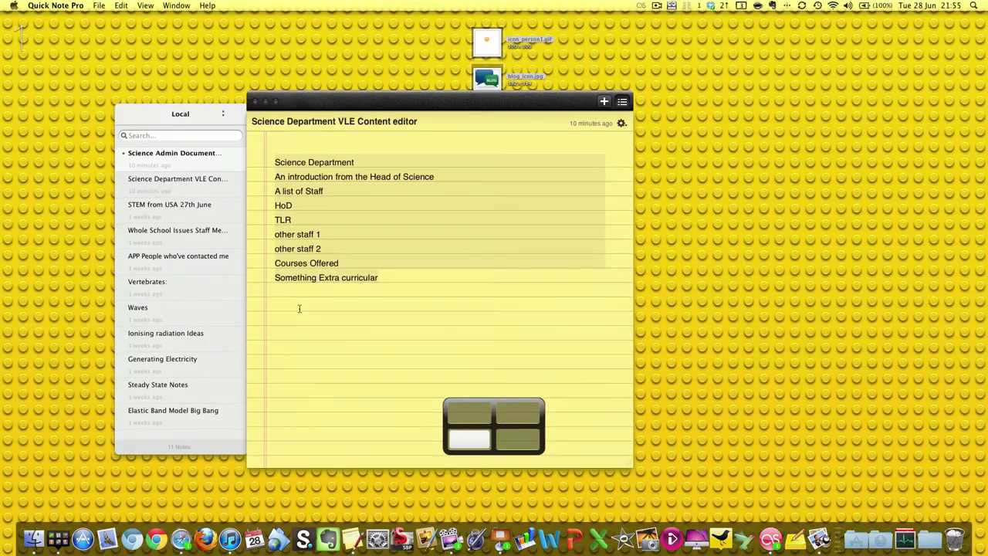
pyautogui.rightClick(305, 216)
pyautogui.click(324, 263)
pyautogui.hotkey('ctrl', '1')
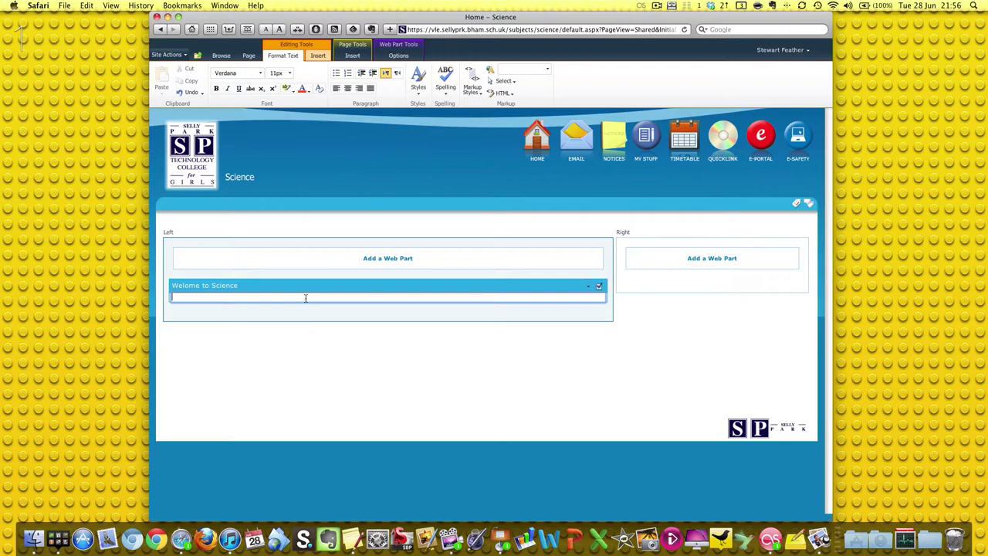
# Step: Paste the outline into the web part and delete its Science Department first line
pyautogui.press('super+v')
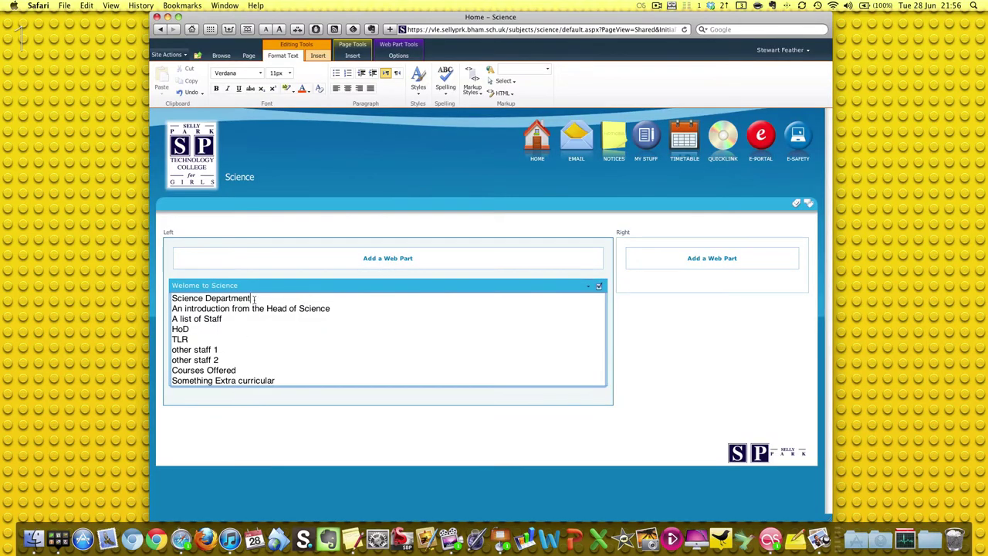
pyautogui.moveTo(251, 298); pyautogui.dragTo(162, 299)
pyautogui.press('BackSpace')
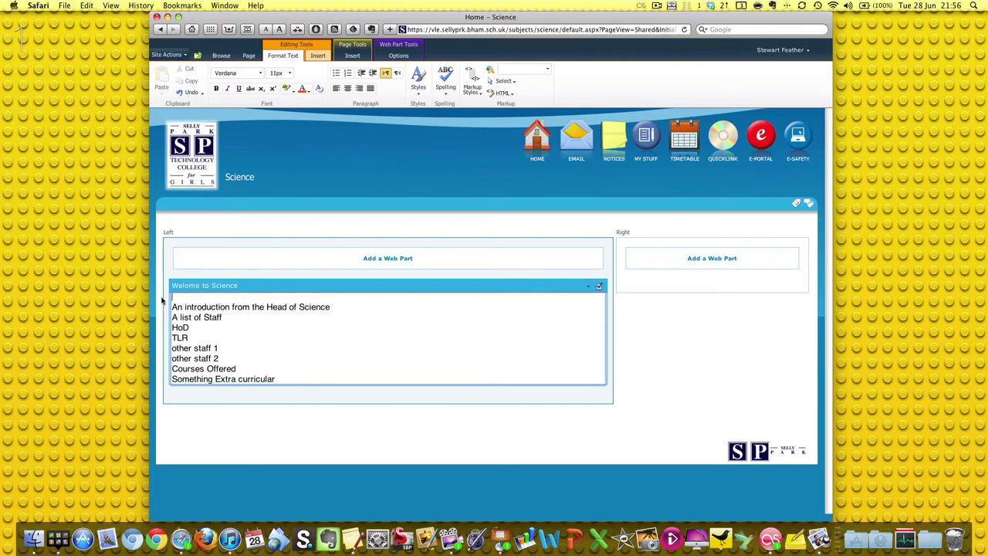
pyautogui.press('Delete')
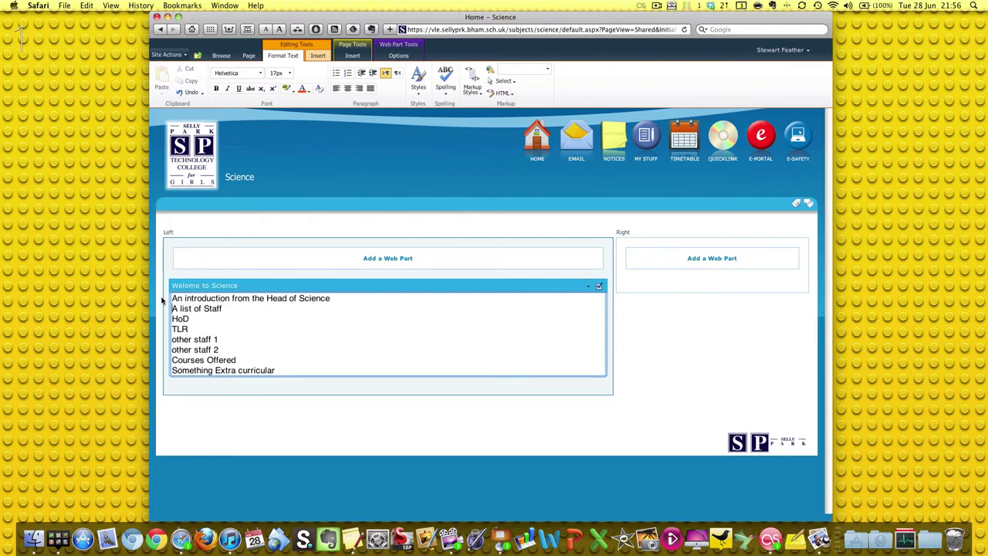
pyautogui.press('Return')
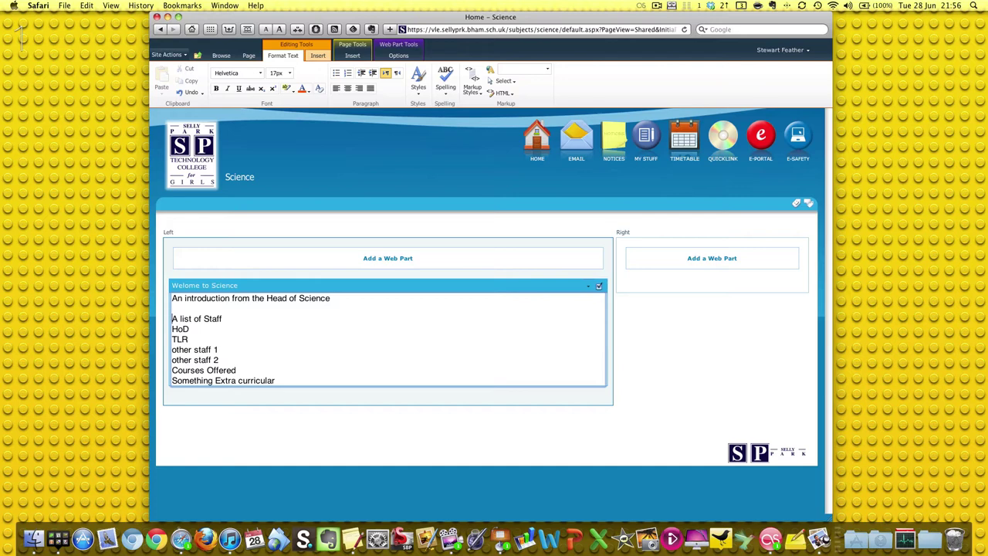
# Step: Replace the 'A list of Staff' line with 'Science Staff:'
pyautogui.tripleClick(230, 320)
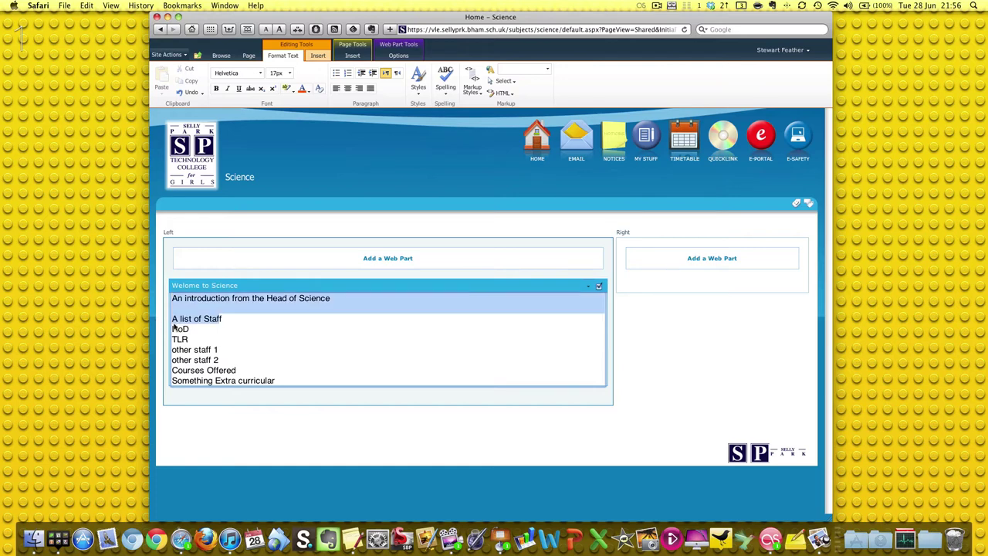
pyautogui.click(230, 318)
pyautogui.tripleClick(176, 319)
pyautogui.click(237, 320)
pyautogui.moveTo(223, 320); pyautogui.dragTo(173, 319)
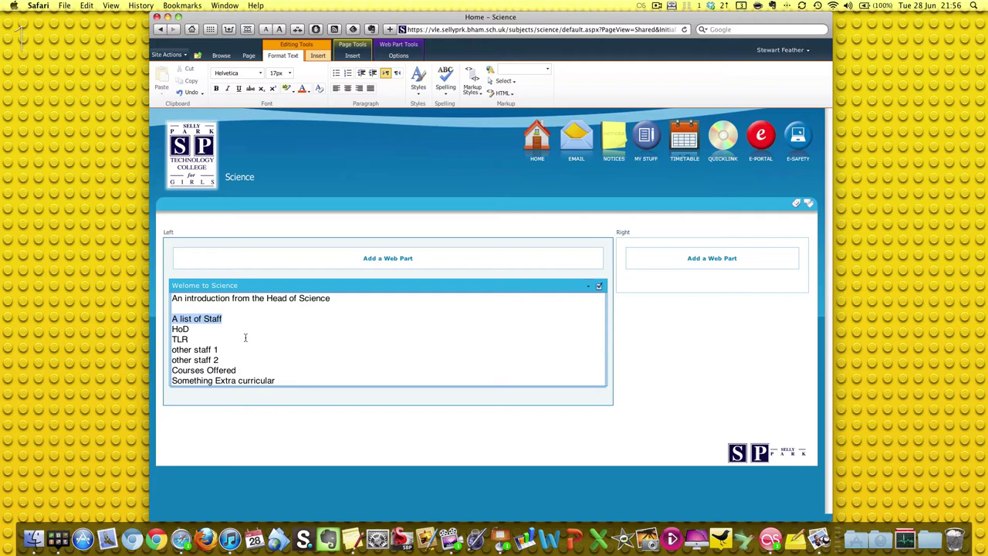
pyautogui.write('Sci')
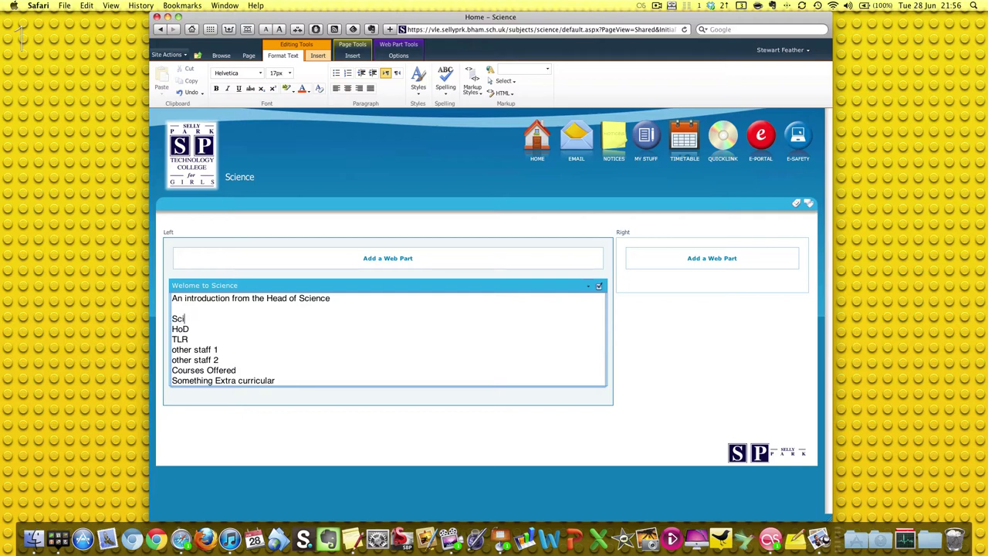
pyautogui.write('ence Staff:')
pyautogui.press('Return')
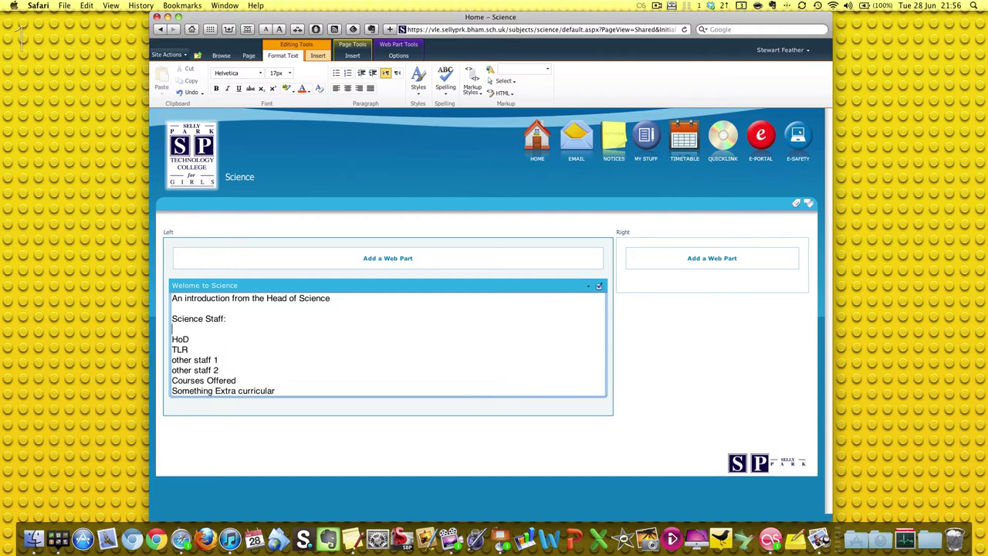
# Step: List six staff: Head of Science, Lead Teacher KS4, Lead Teacher KS3, two teachers and the Technician
pyautogui.write('Mrs McGillicuddy - Head of Science')
pyautogui.press('Return')
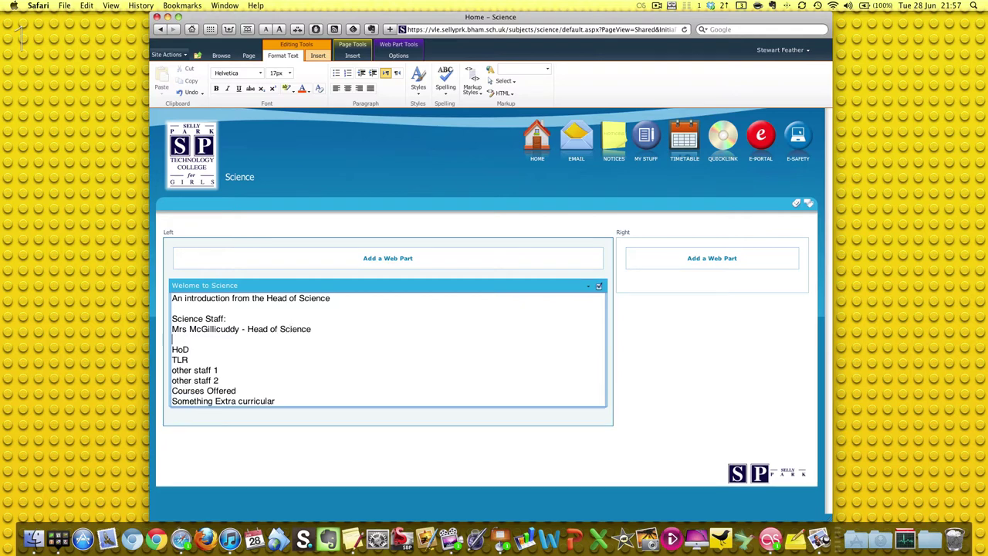
pyautogui.write('Miss Hesson - Lead tTeacher KS4')
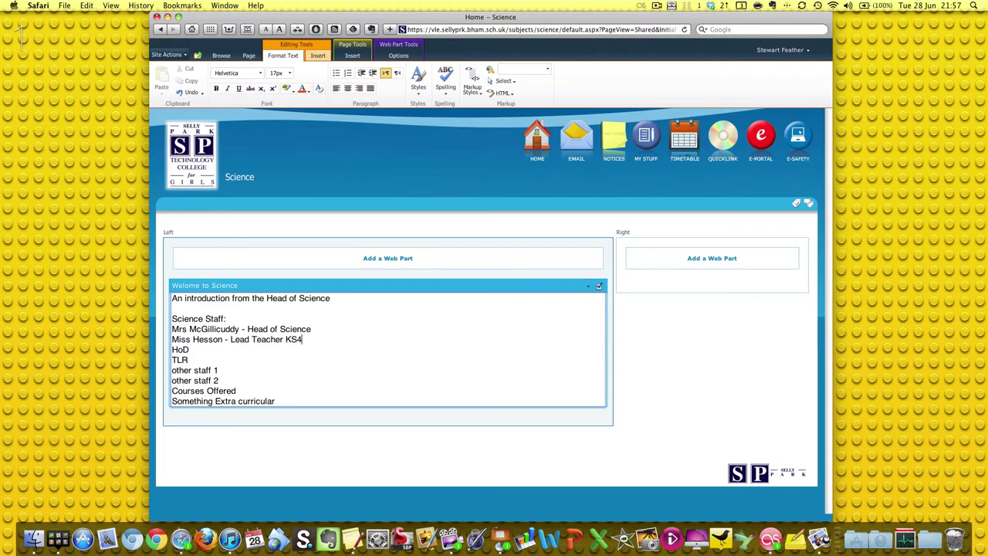
pyautogui.press('Return')
pyautogui.write('Mr F')
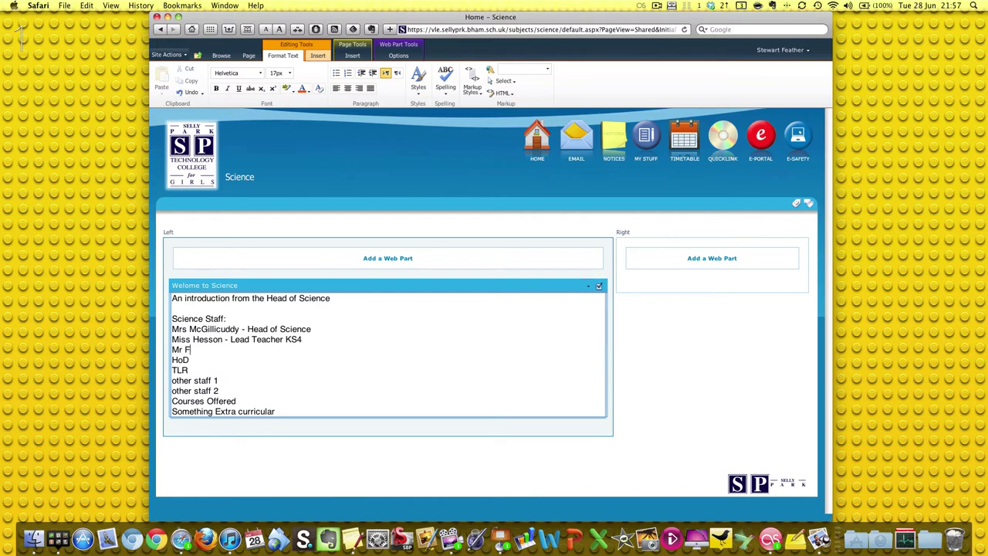
pyautogui.write('eather - Lead Teacher KS3')
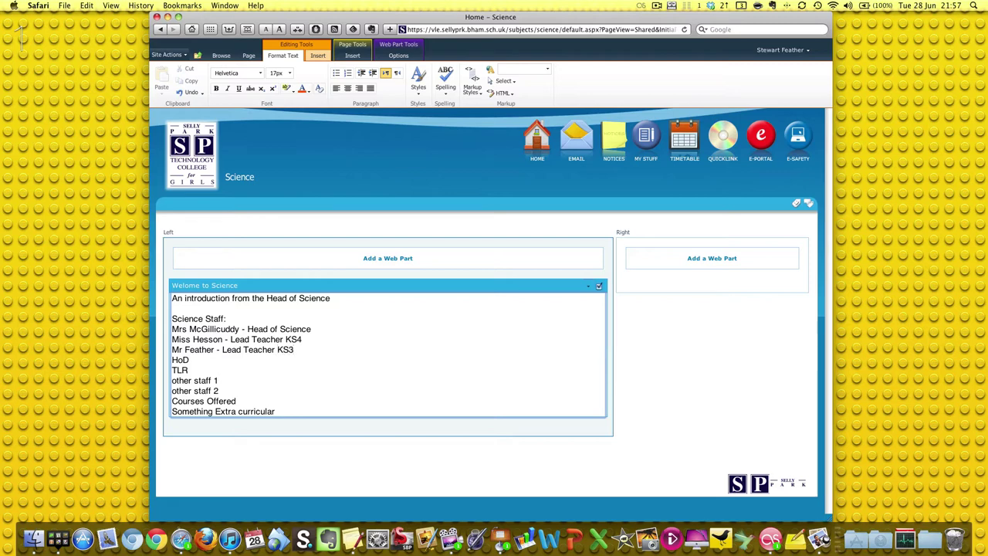
pyautogui.press('Return')
pyautogui.write('Miss ')
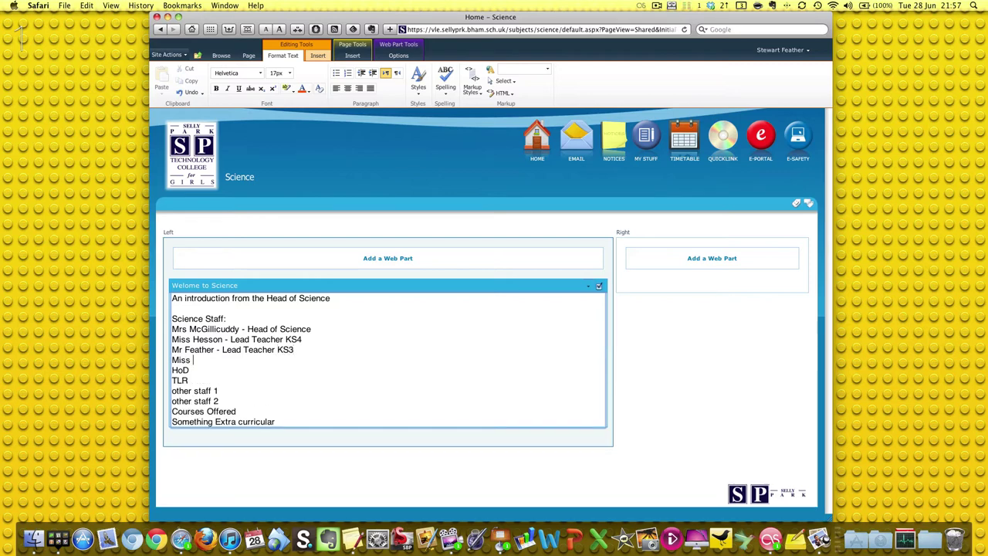
pyautogui.write('Williamson')
pyautogui.press('Return')
pyautogui.write('Miss S')
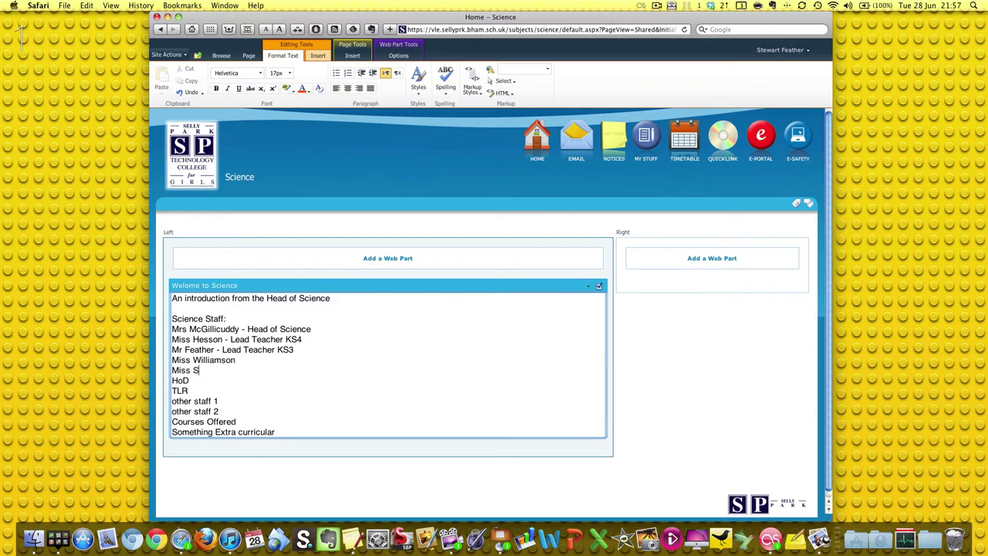
pyautogui.write('yed')
pyautogui.press('Return')
pyautogui.write('M')
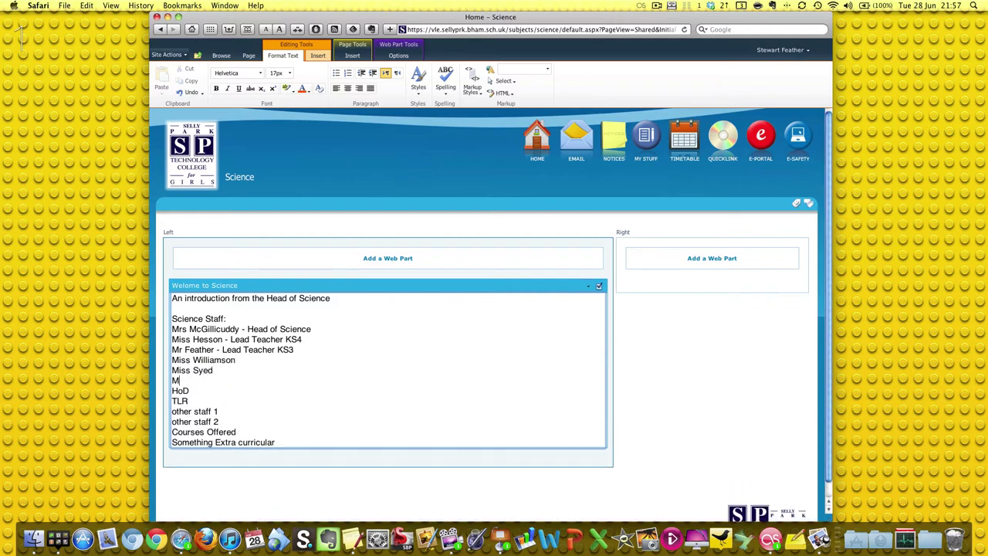
pyautogui.write('r Smith - Technician')
# Step: Delete the placeholder lines from HoD through Courses Offered
pyautogui.press('Return')
pyautogui.hotkey('shift', 'Down')
pyautogui.hotkey('shift', 'Down')
pyautogui.hotkey('shift', 'Down')
pyautogui.hotkey('shift', 'Down')
pyautogui.hotkey('shift', 'Down')
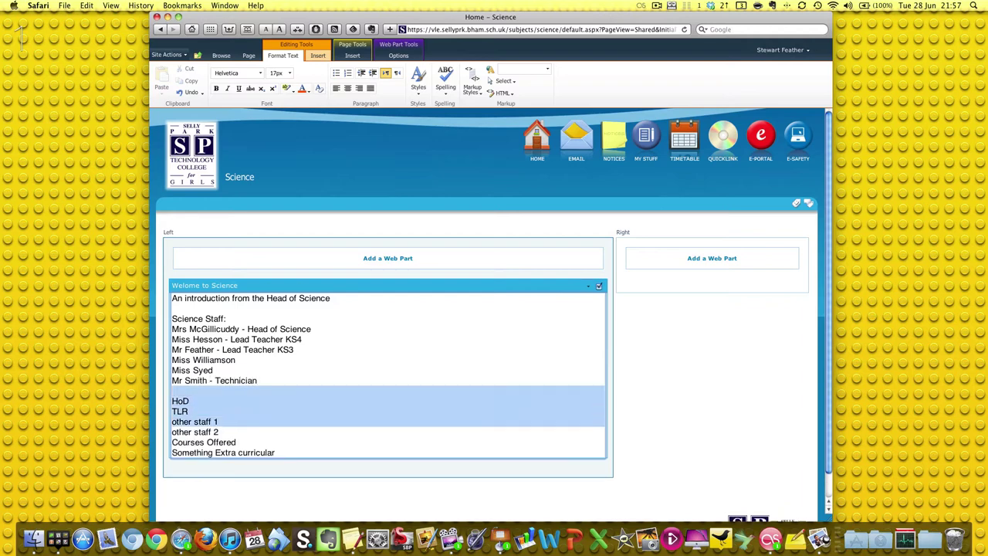
pyautogui.hotkey('shift', 'Down')
pyautogui.press('BackSpace')
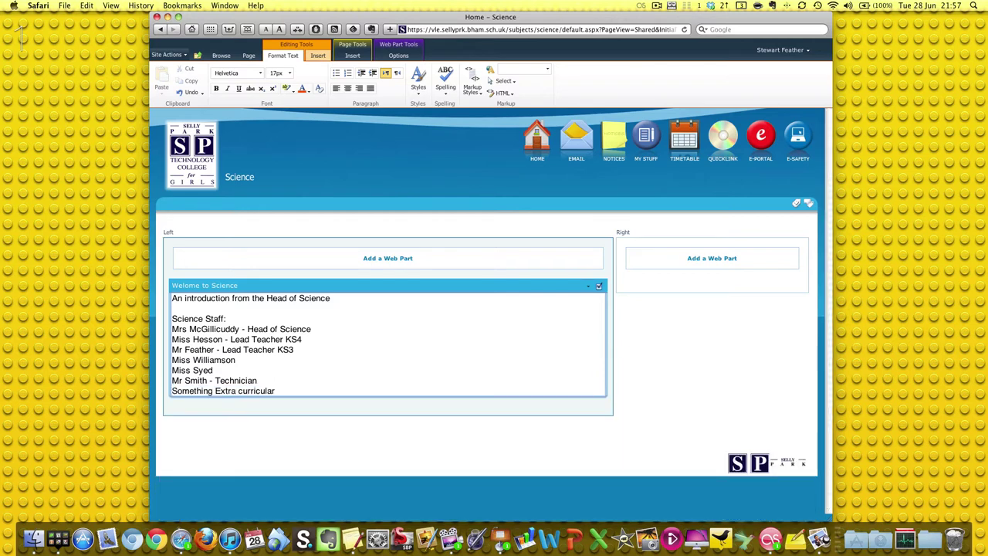
pyautogui.press('Return')
pyautogui.press('Return')
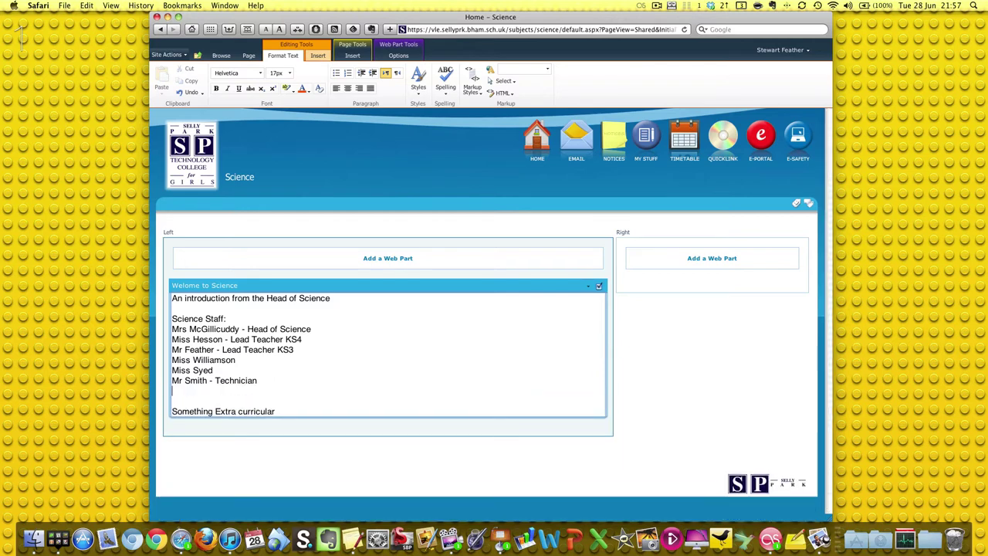
# Step: List the courses Triple Award GCSE, Double Award GCSE, BTEC Applied Science and KS3 - In house schemes or work
pyautogui.click(172, 400)
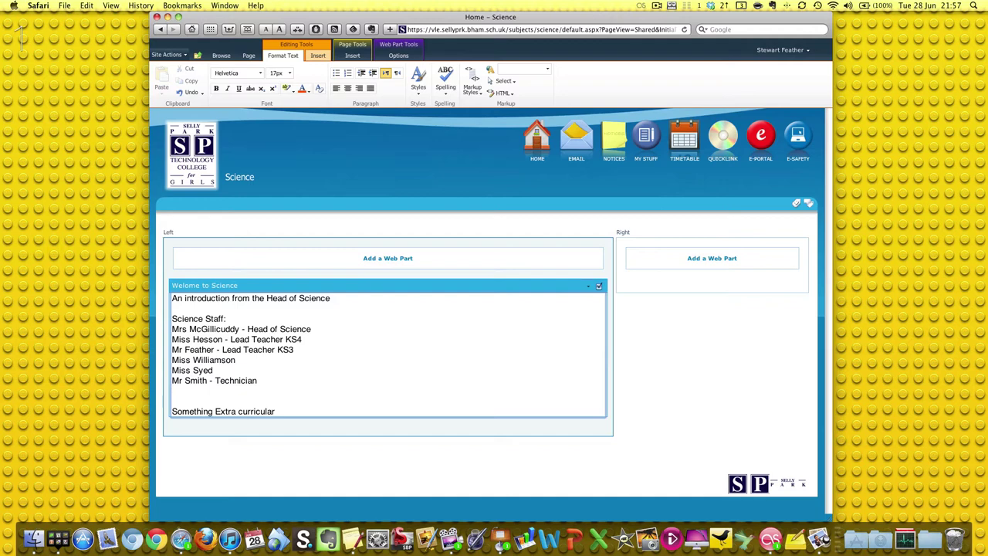
pyautogui.write('Triple Award GCSE')
pyautogui.press('Return')
pyautogui.write('Double Award GCSE')
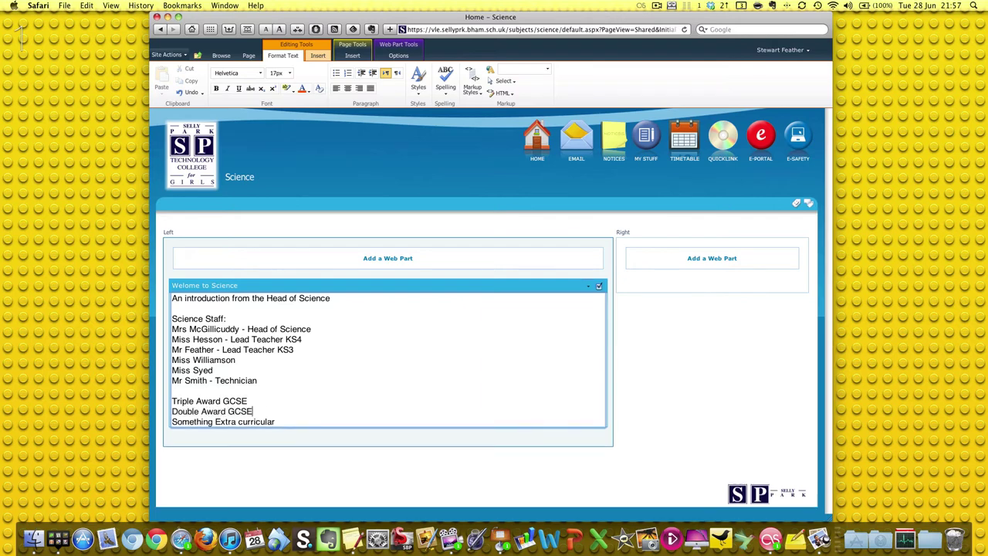
pyautogui.press('Return')
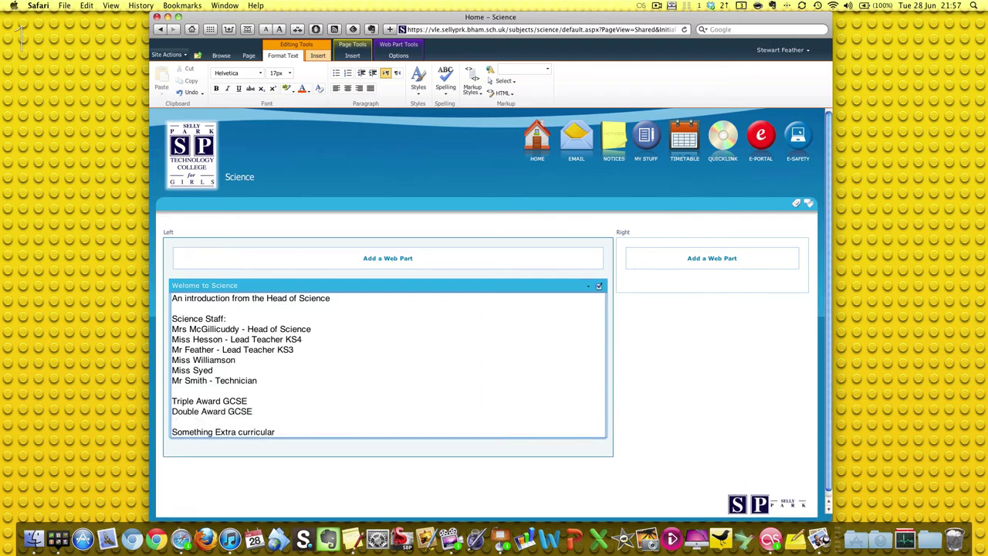
pyautogui.write('BTEC Applied Science')
pyautogui.press('Return')
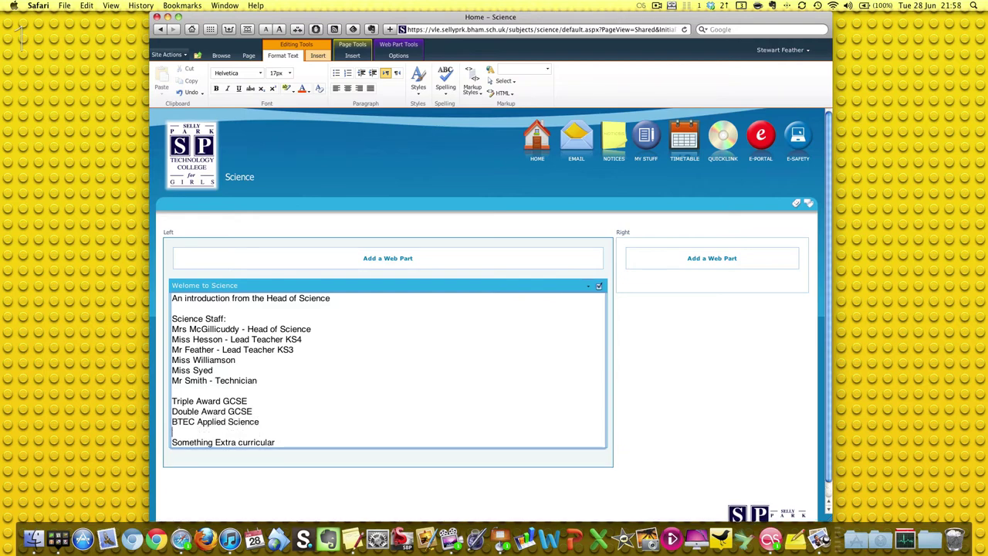
pyautogui.write('KS3 - In house schemes o work')
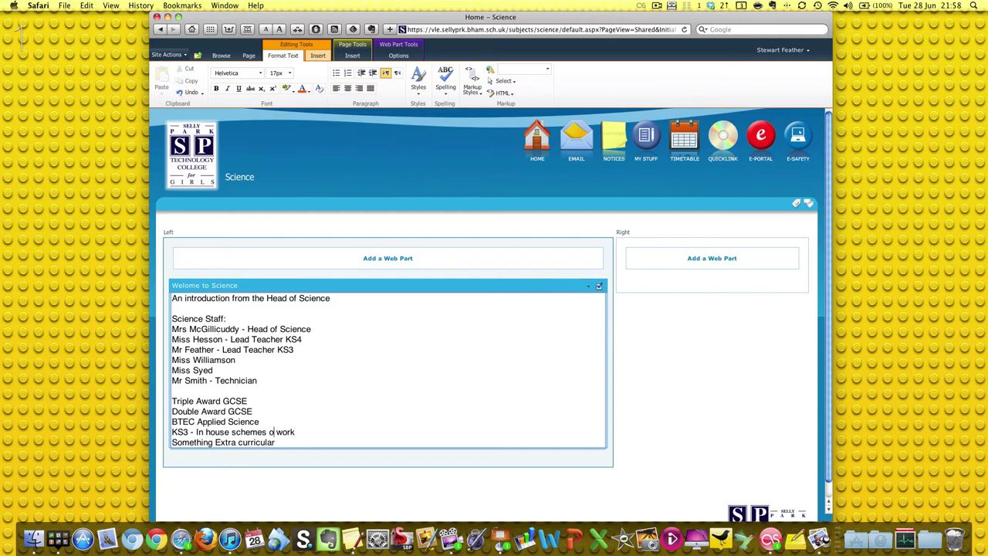
pyautogui.write('r')
pyautogui.press('Return')
pyautogui.press('Return')
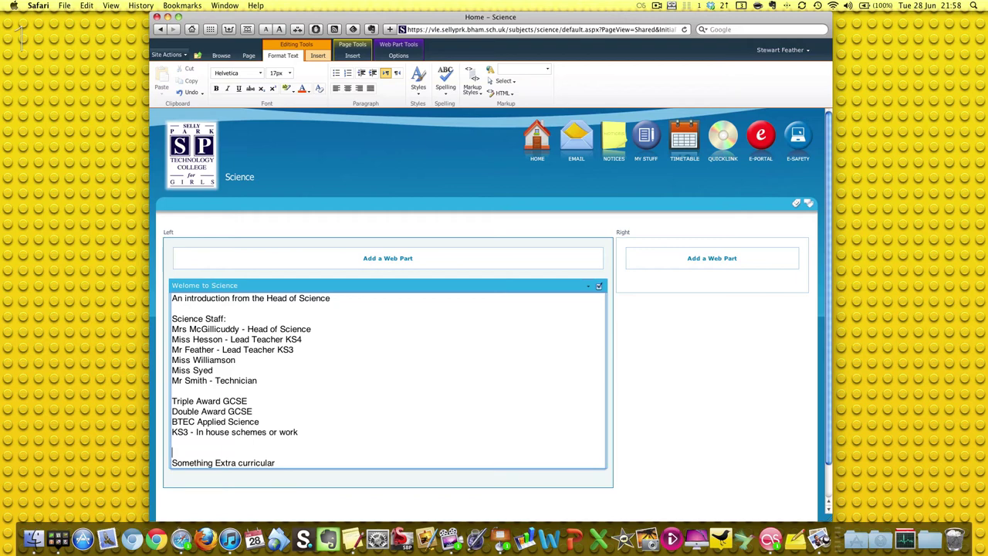
pyautogui.press('BackSpace')
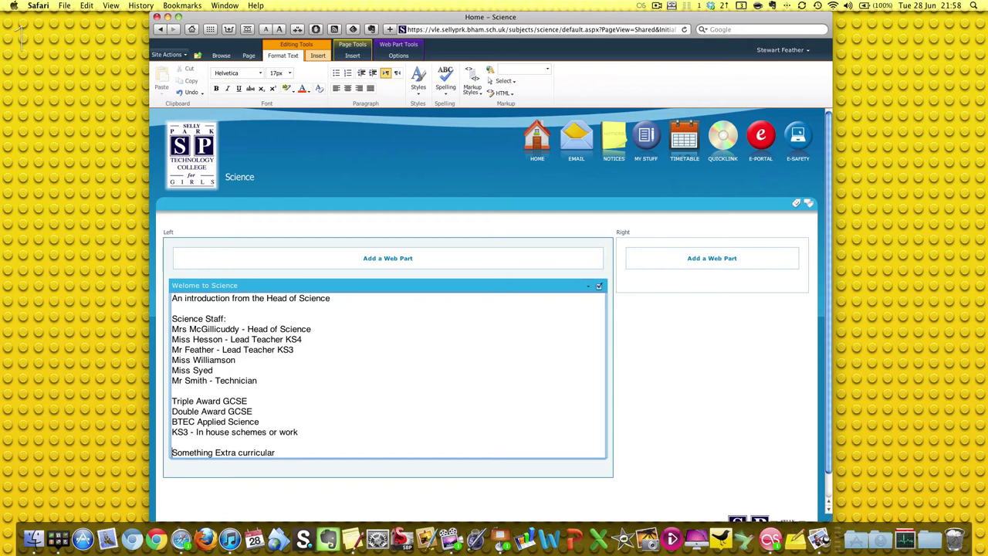
pyautogui.hotkey('shift', 'alt', 'Right')
pyautogui.hotkey('shift', 'alt', 'Right')
pyautogui.hotkey('shift', 'alt', 'Right')
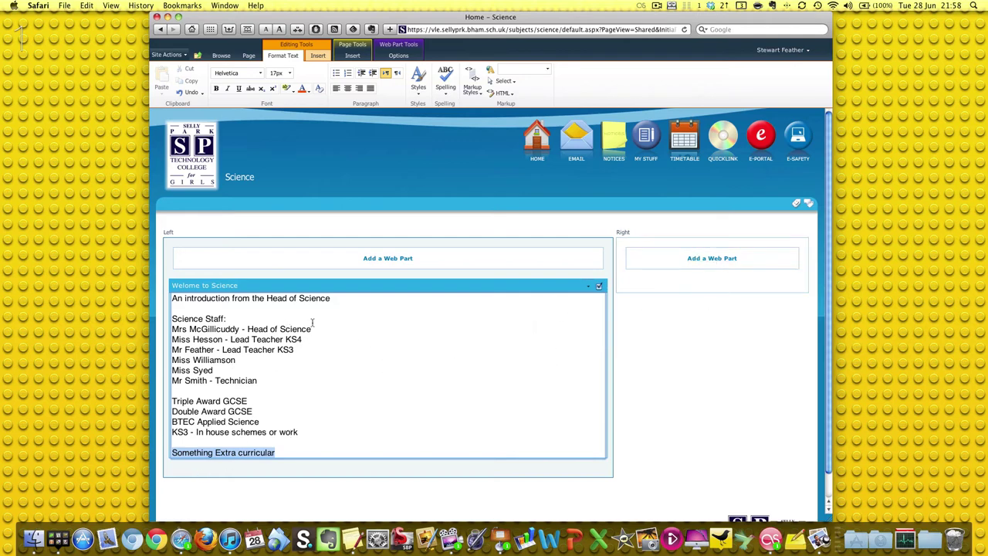
# Step: Make the opening line about the Head of Science bold
pyautogui.moveTo(342, 300); pyautogui.dragTo(165, 301)
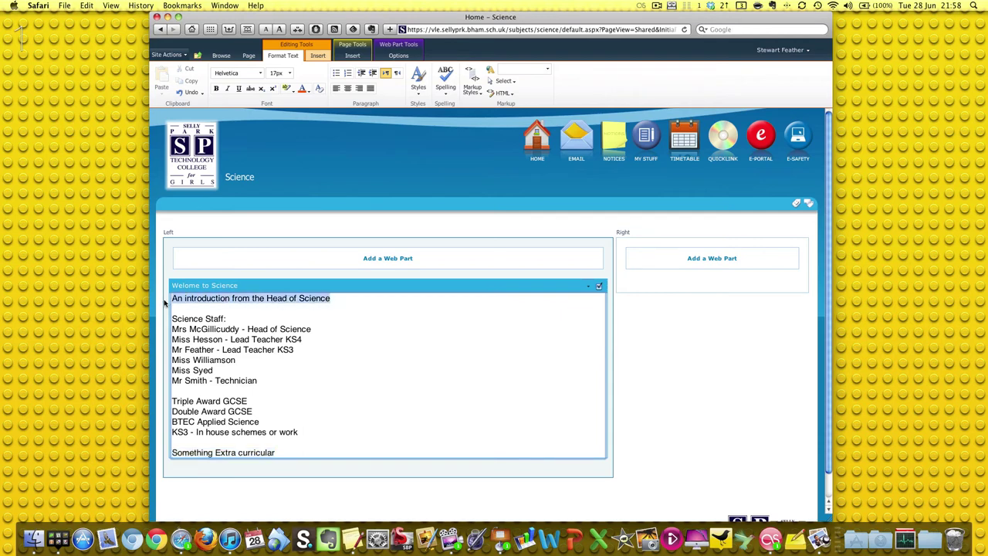
pyautogui.click(218, 89)
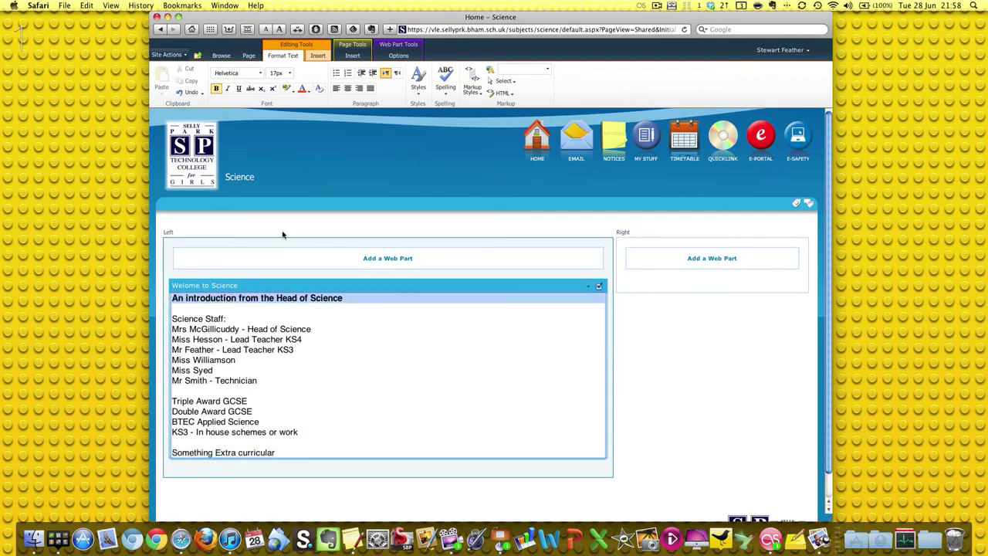
pyautogui.click(402, 355)
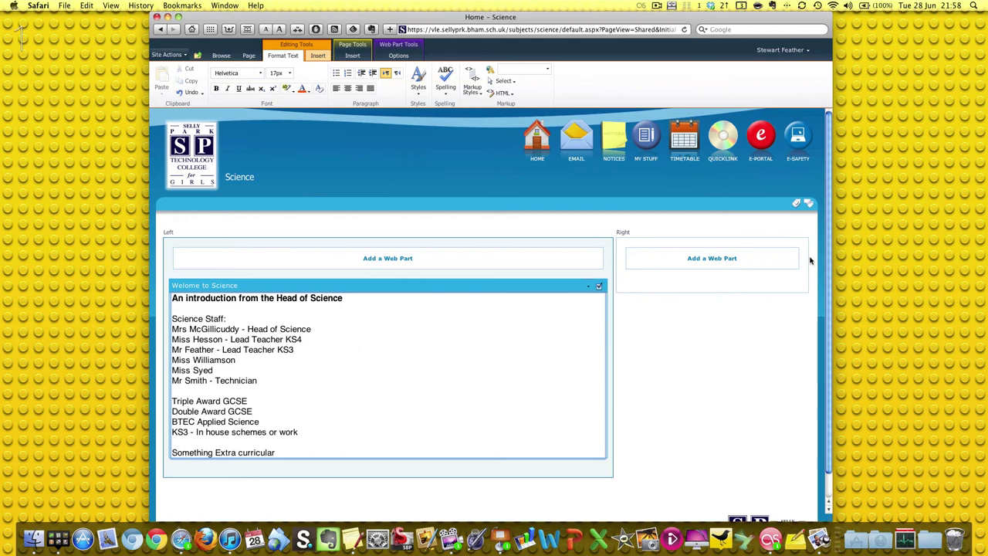
# Step: After checking the Keynote mockup, add the Default > Table Of Contents Web Part to the Right zone
pyautogui.hotkey('ctrl', 'Right')
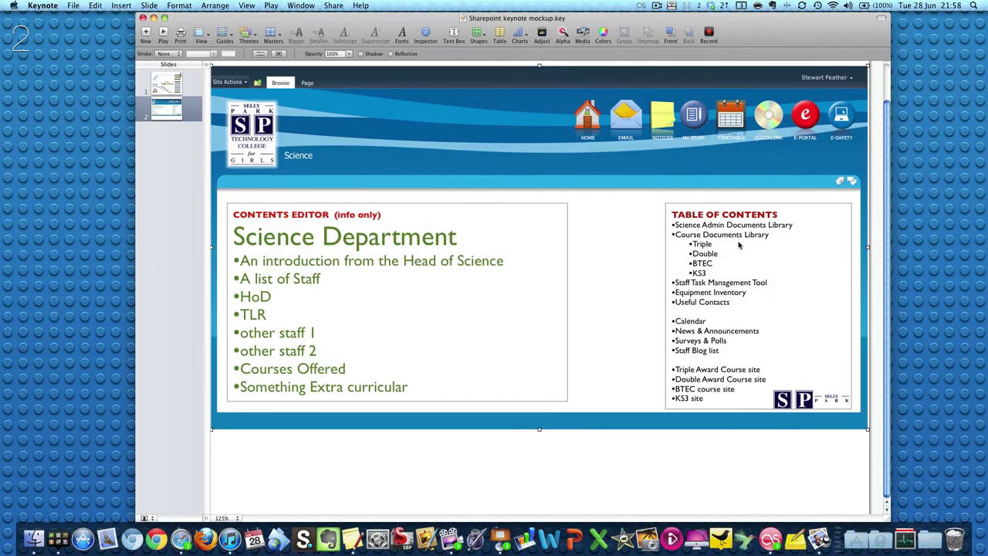
pyautogui.hotkey('ctrl', 'Left')
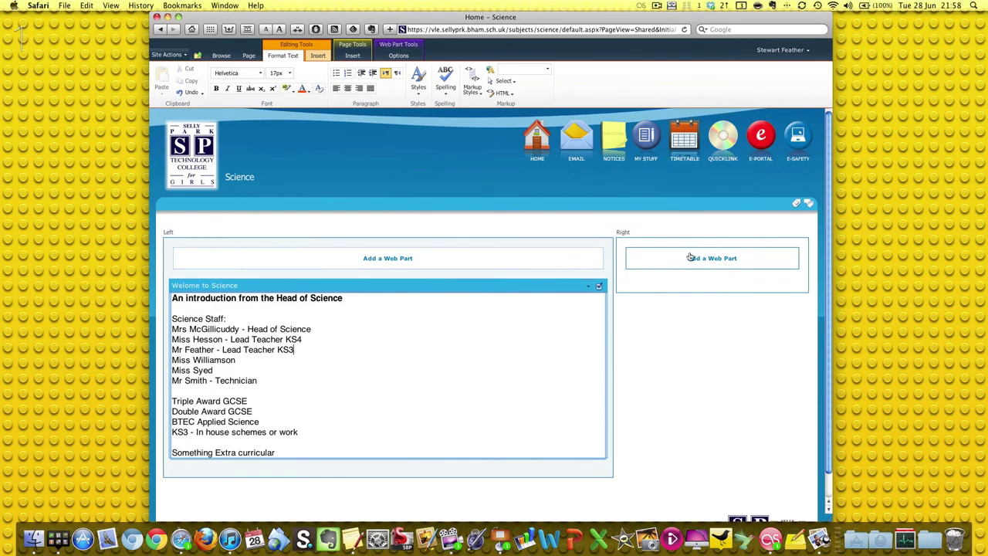
pyautogui.click(701, 258)
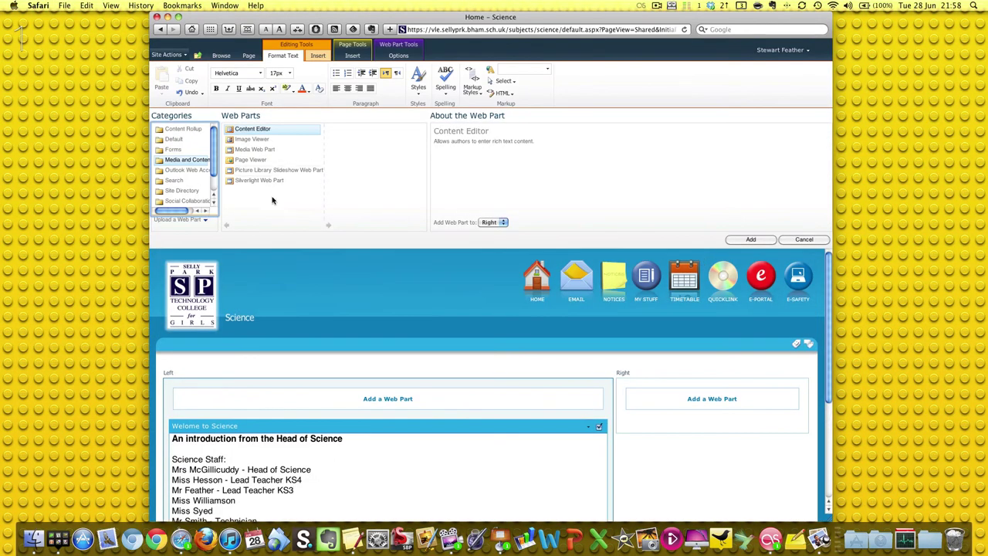
pyautogui.click(171, 150)
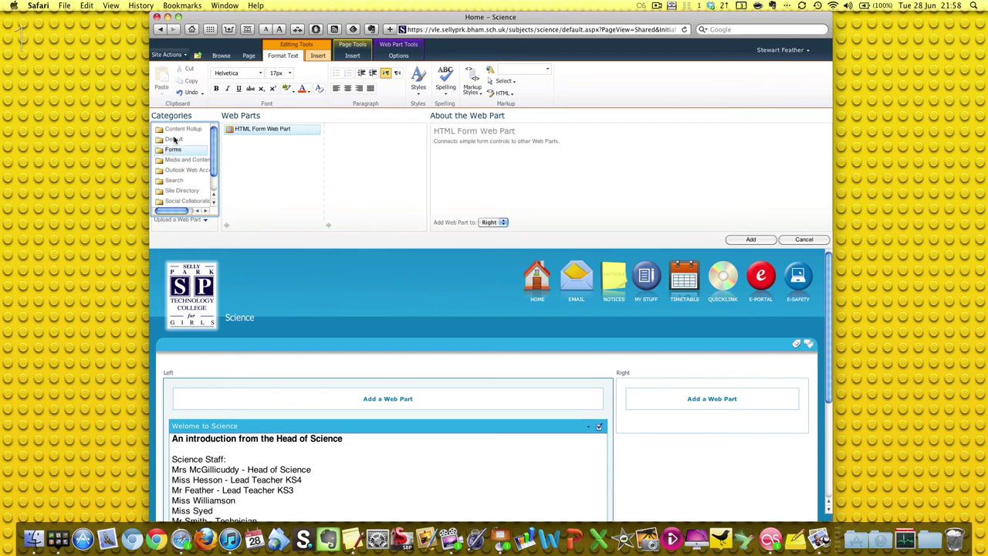
pyautogui.click(174, 140)
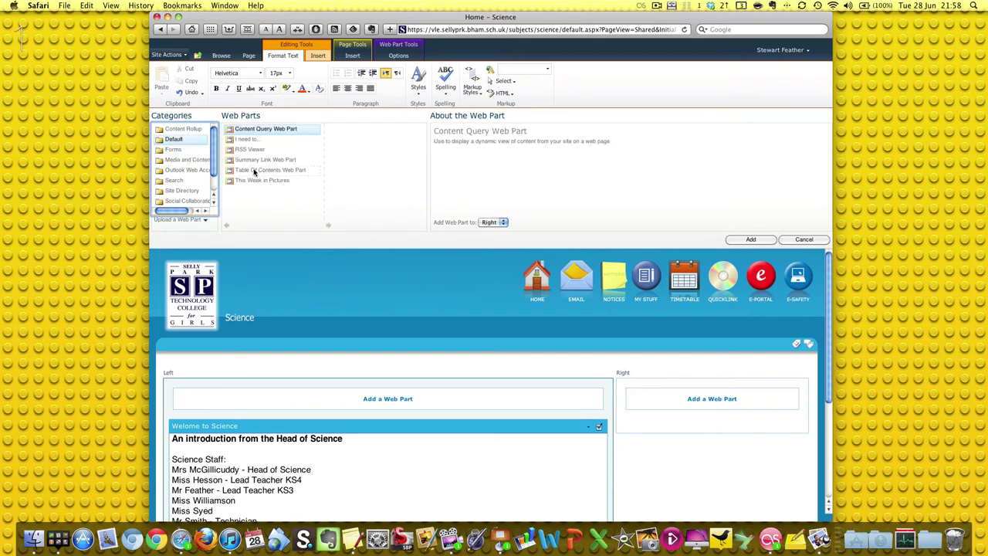
pyautogui.click(291, 171)
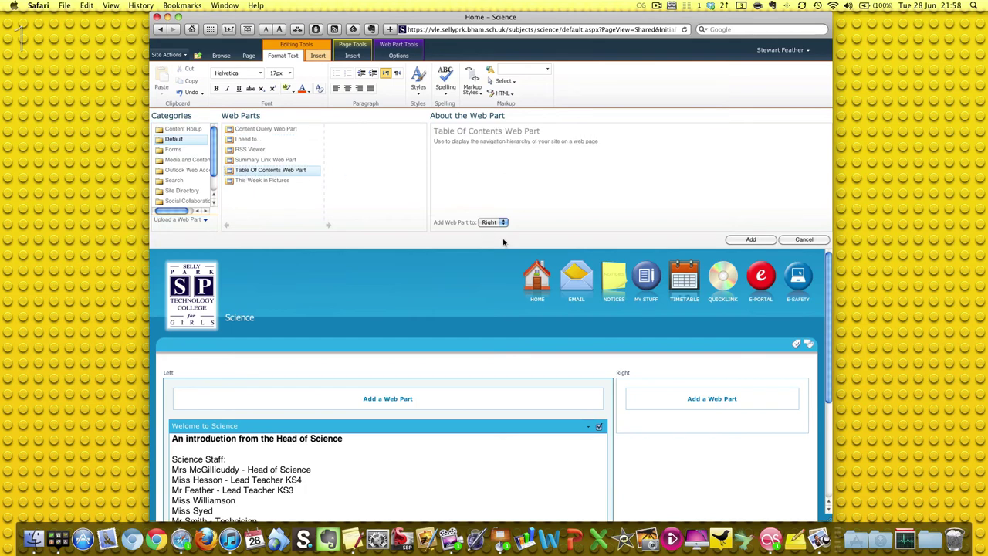
pyautogui.click(749, 240)
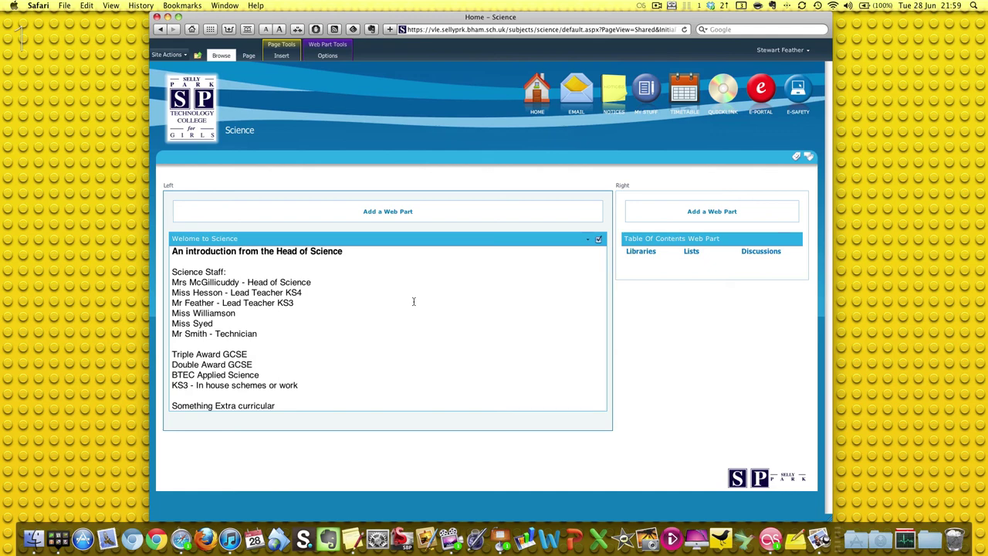
# Step: Change 'introduction' to 'Introduction' in the welcome text's opening line, then stop editing
pyautogui.click(698, 357)
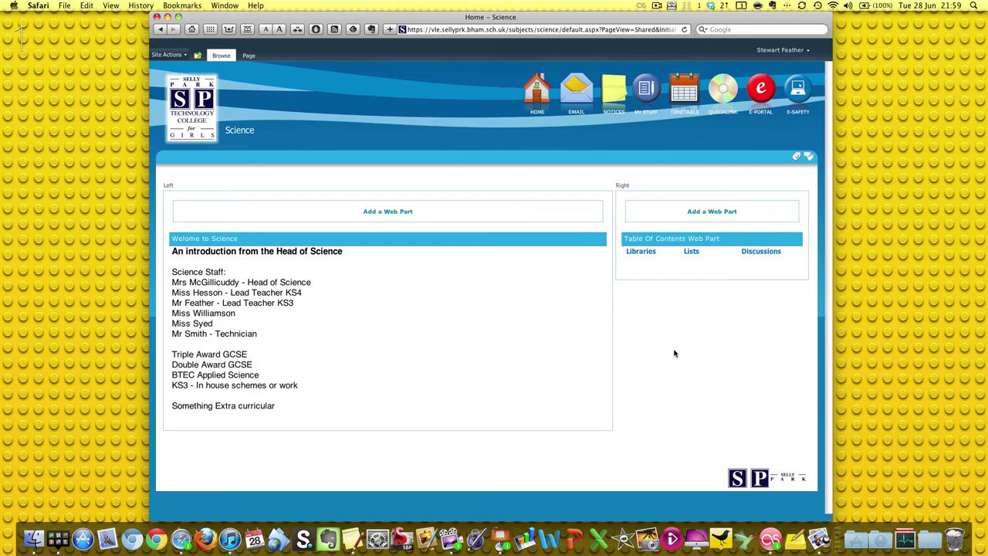
pyautogui.click(187, 253)
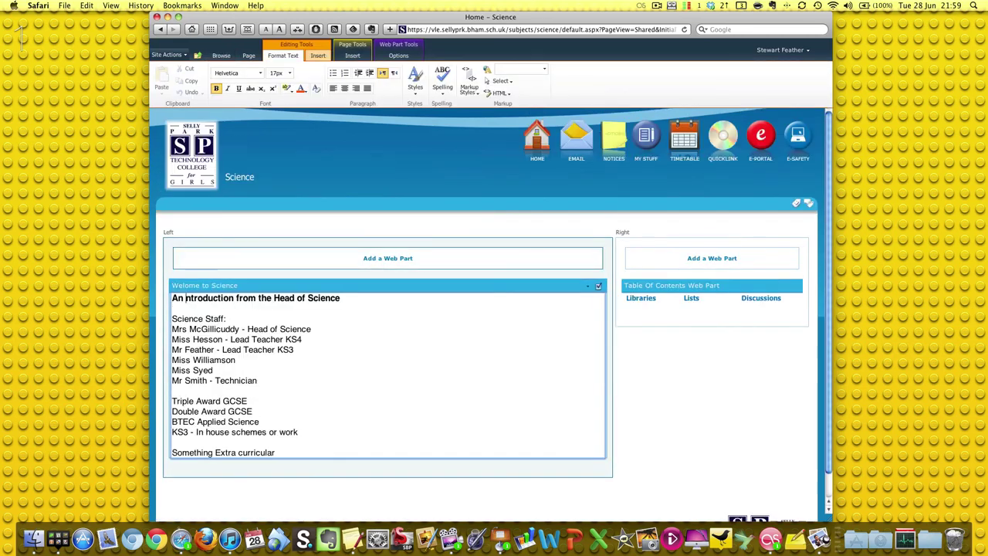
pyautogui.write('I')
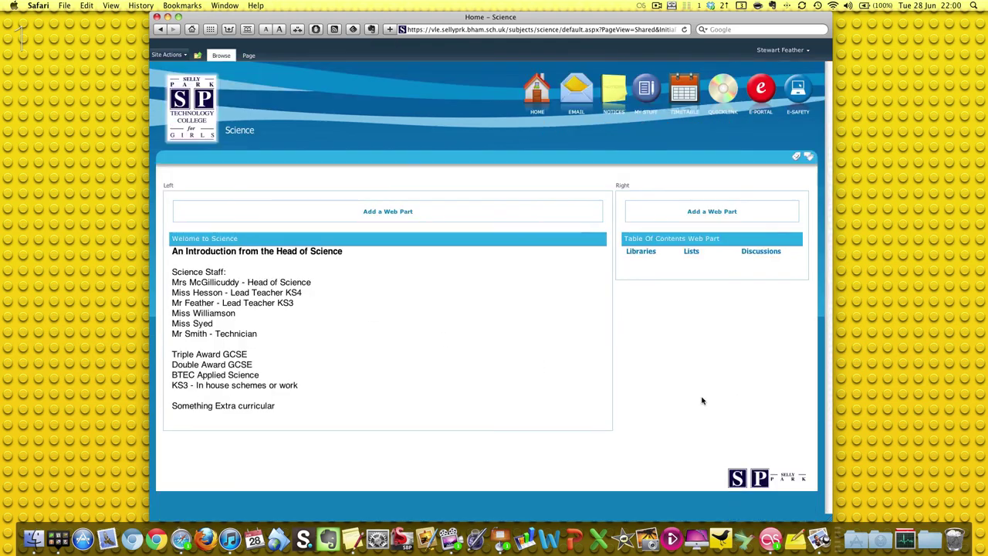
pyautogui.press('F9')
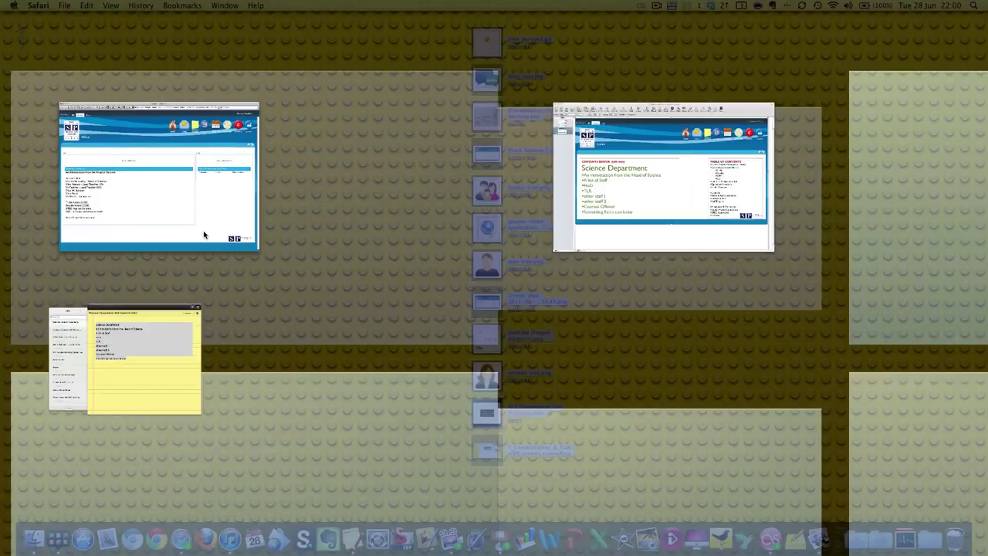
pyautogui.click(204, 234)
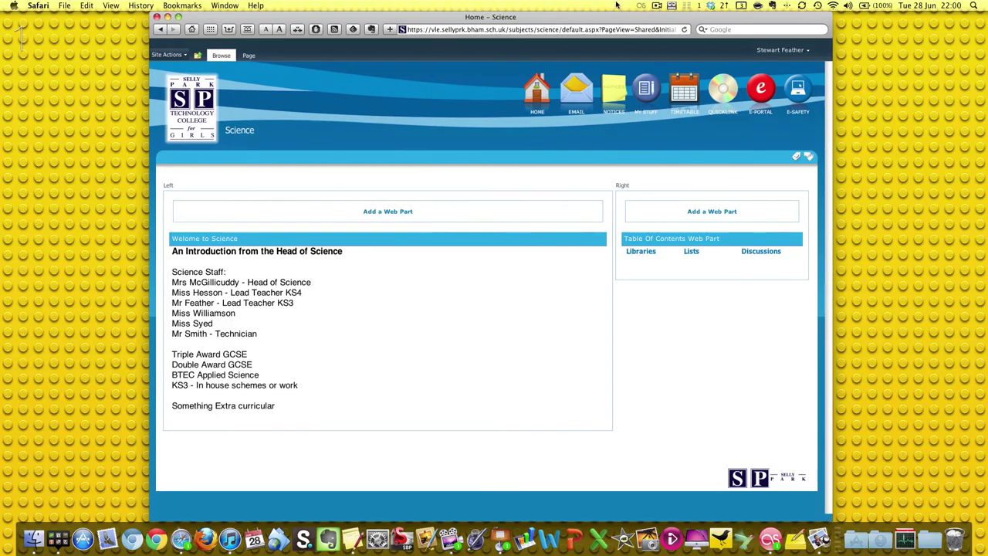
pyautogui.click(658, 7)
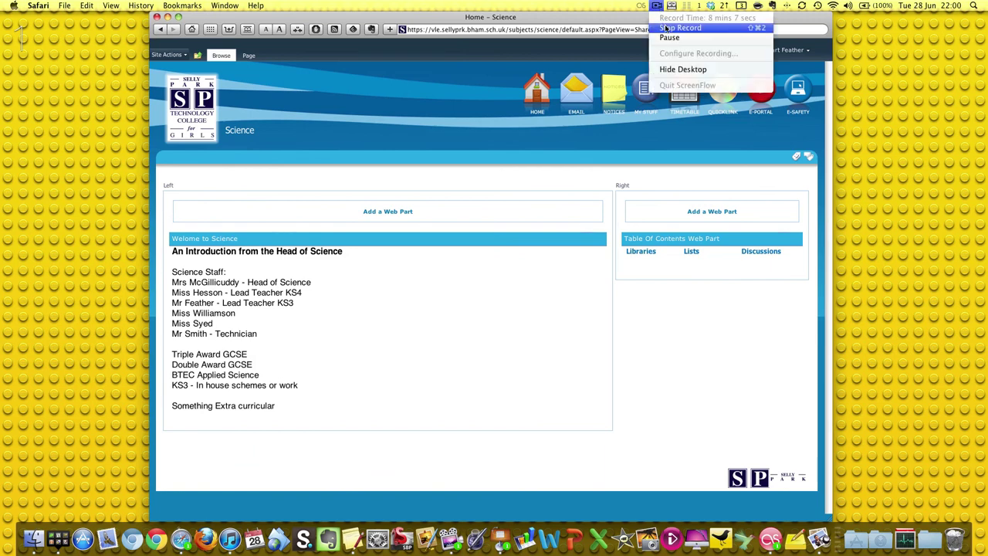